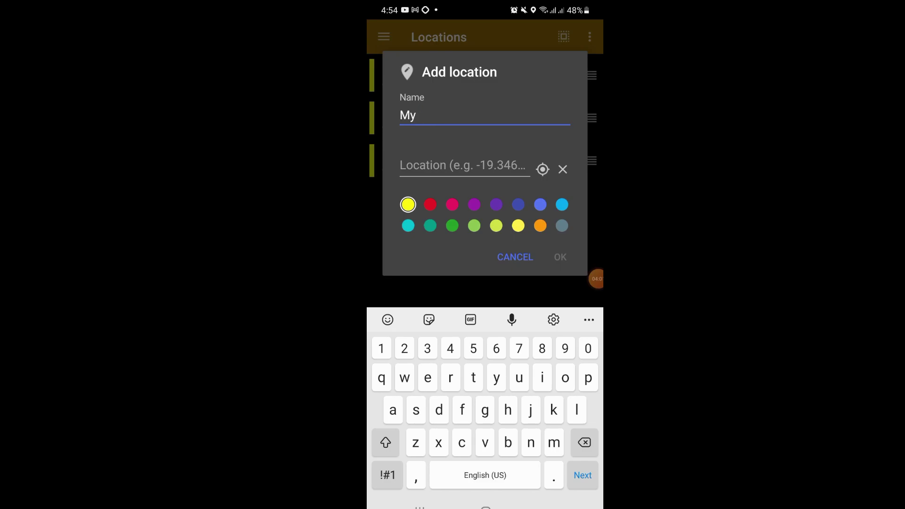
# - Finish naming the new saved location 'My home'
pyautogui.write('e')
pyautogui.click(596, 279)
pyautogui.click(554, 297)
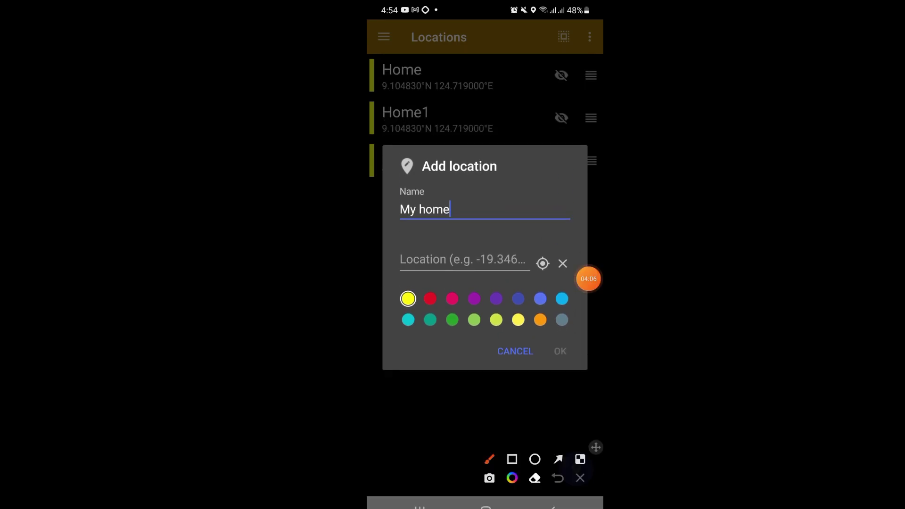
pyautogui.moveTo(522, 272)
pyautogui.mouseDown()
pyautogui.moveTo(531, 279)
pyautogui.moveTo(532, 249)
pyautogui.moveTo(521, 269)
pyautogui.mouseUp()
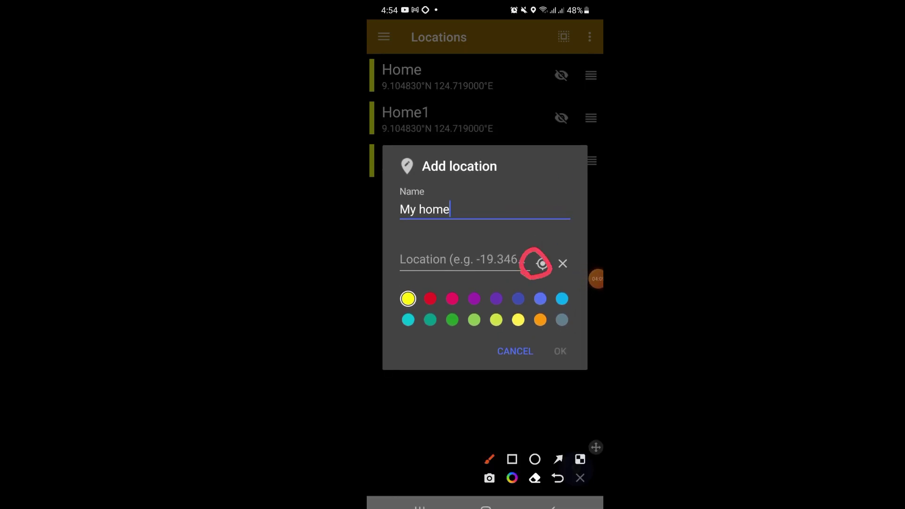
pyautogui.click(580, 477)
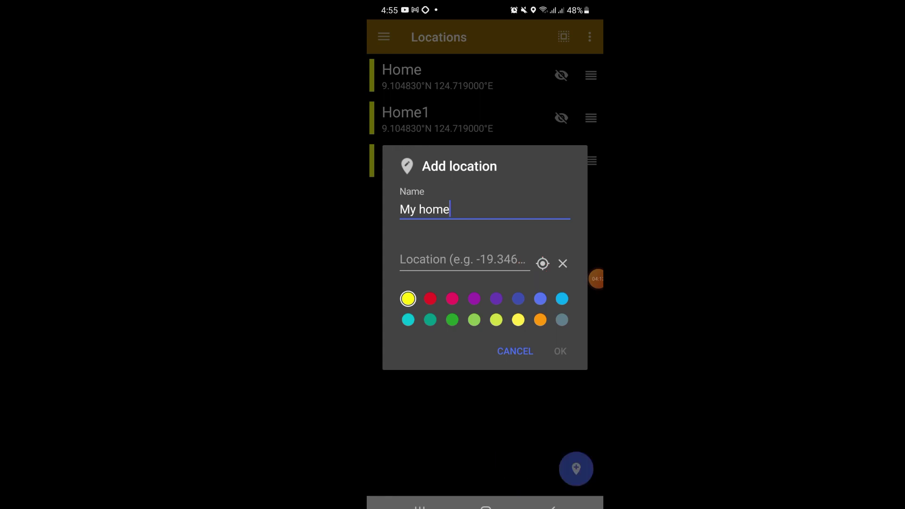
# - Fill in the phone's current GPS coordinates and save the My home location
pyautogui.click(543, 263)
pyautogui.click(453, 260)
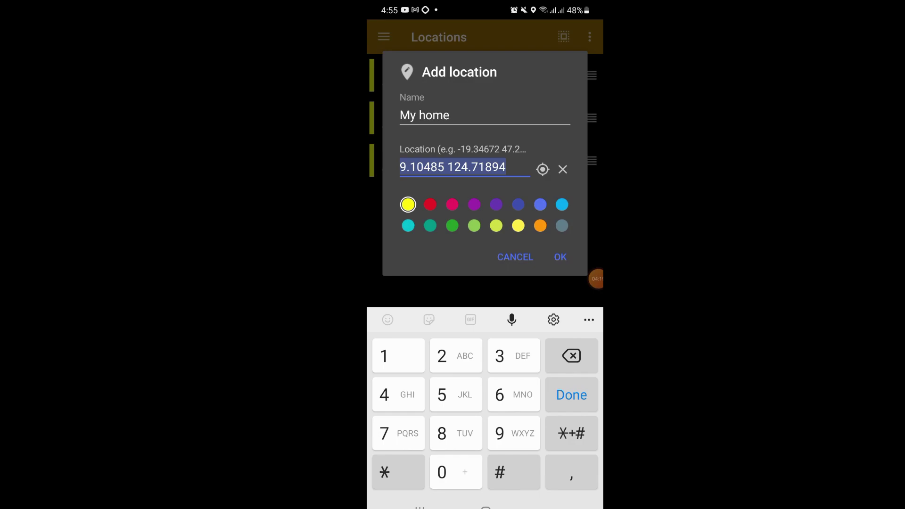
pyautogui.click(560, 256)
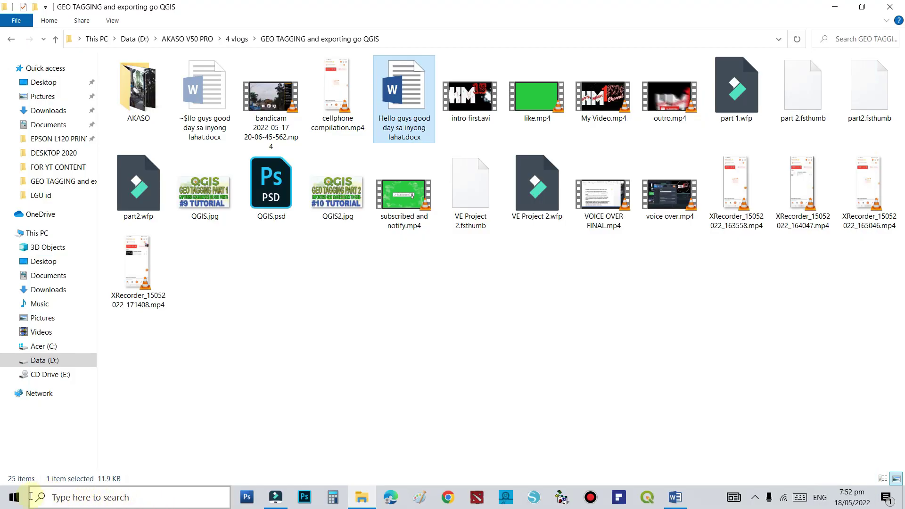
# - Search the Start menu for 'excel' and launch Excel 2013
pyautogui.click(4, 502)
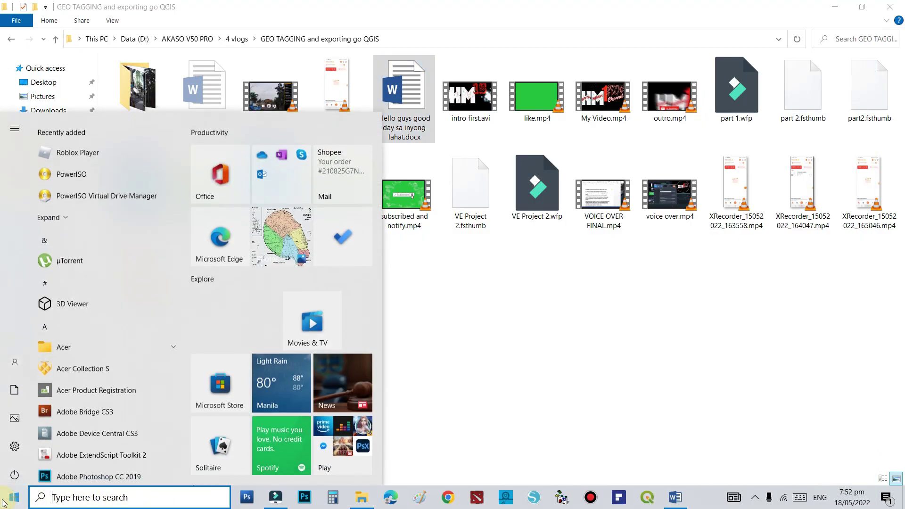
pyautogui.click(78, 500)
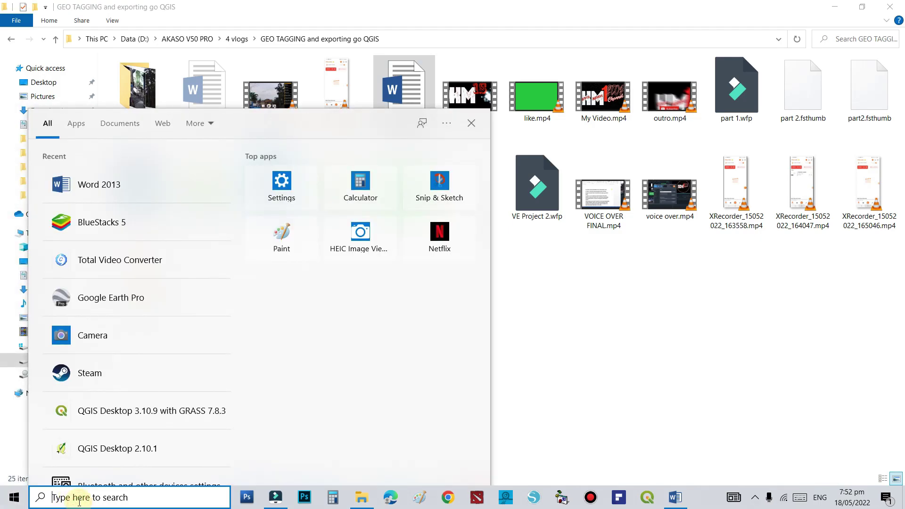
pyautogui.write('exce')
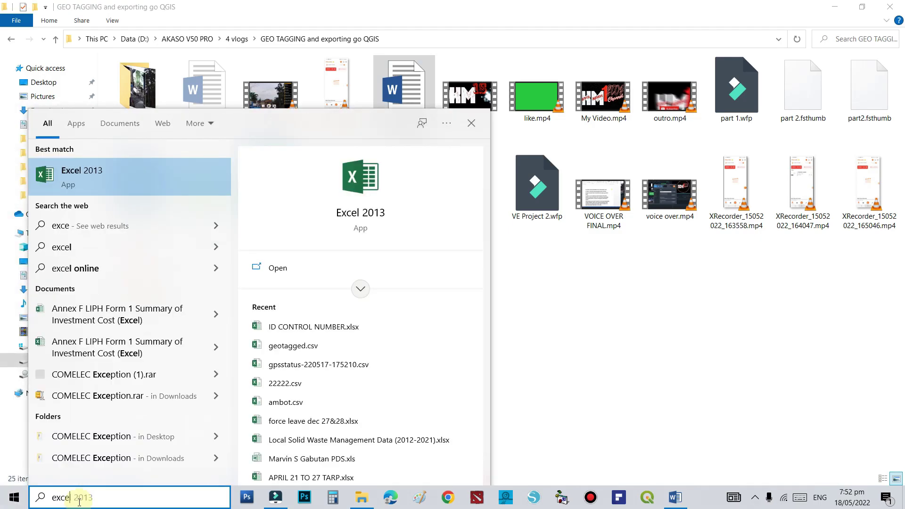
pyautogui.write('l')
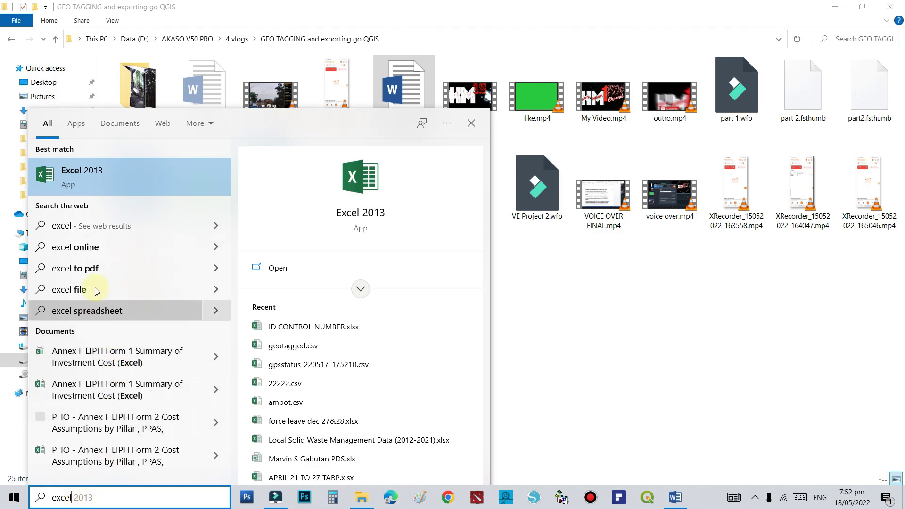
pyautogui.click(127, 177)
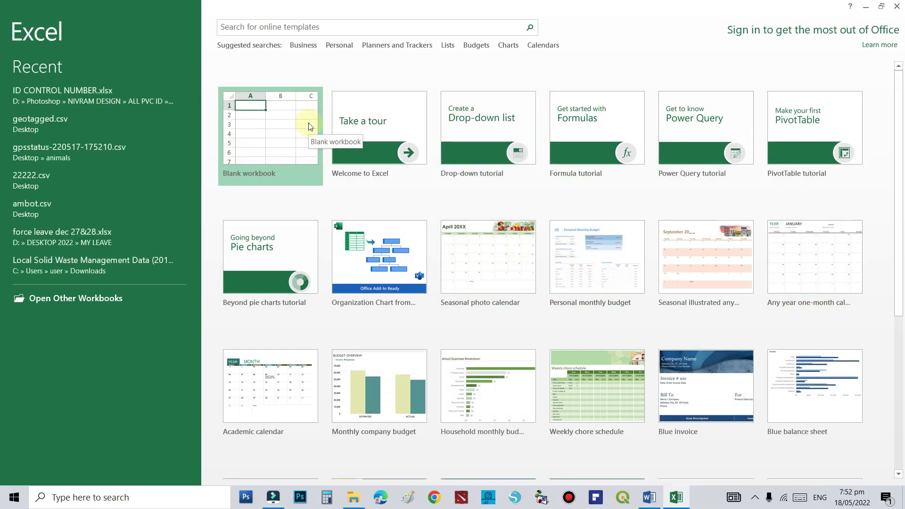
# - Create a blank workbook and resize its window so rows down to 29 show
pyautogui.click(259, 141)
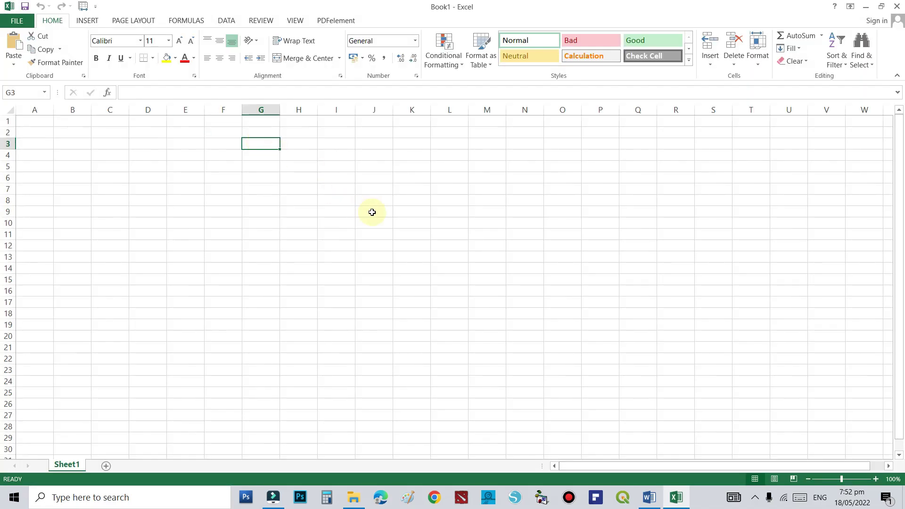
pyautogui.click(418, 221)
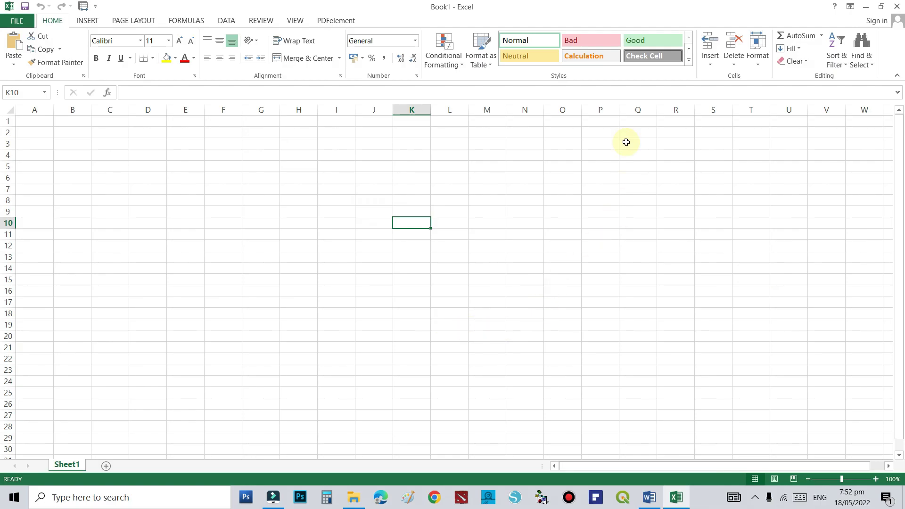
pyautogui.click(606, 8)
pyautogui.moveTo(605, 7); pyautogui.dragTo(505, 21)
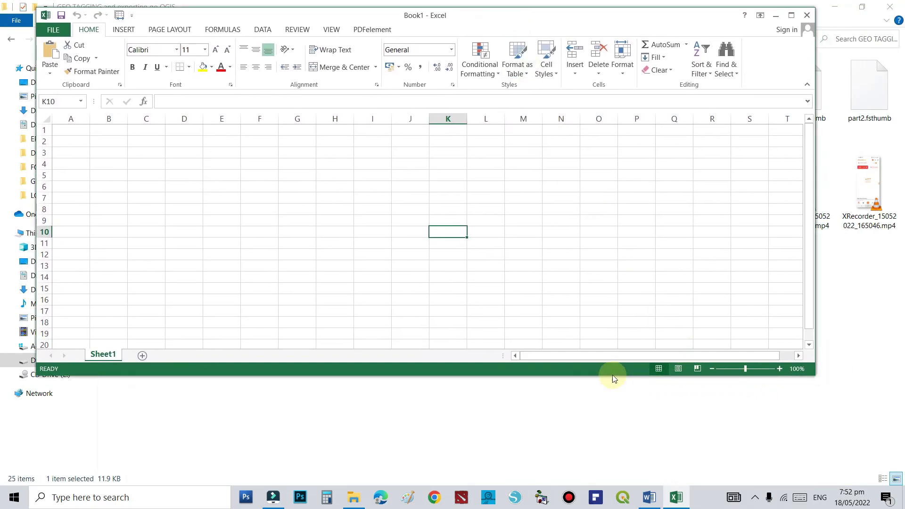
pyautogui.moveTo(606, 376); pyautogui.dragTo(629, 470)
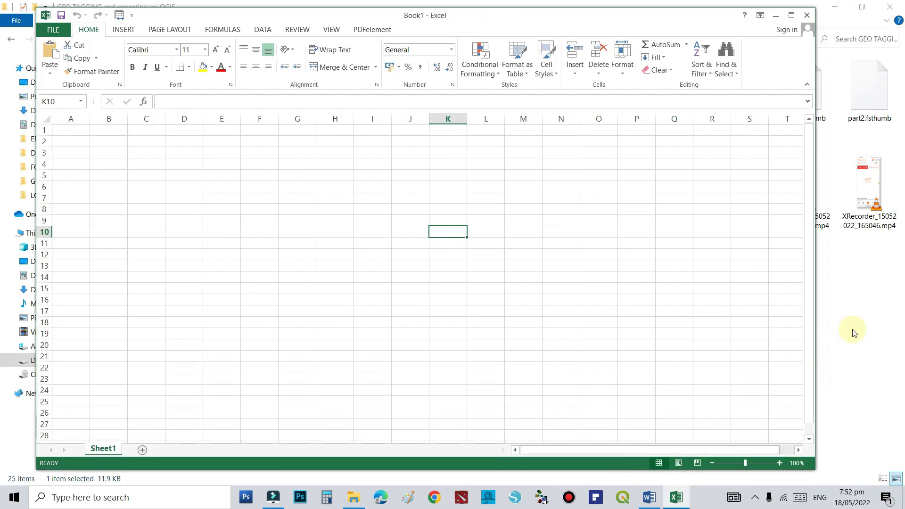
pyautogui.moveTo(817, 344); pyautogui.dragTo(717, 343)
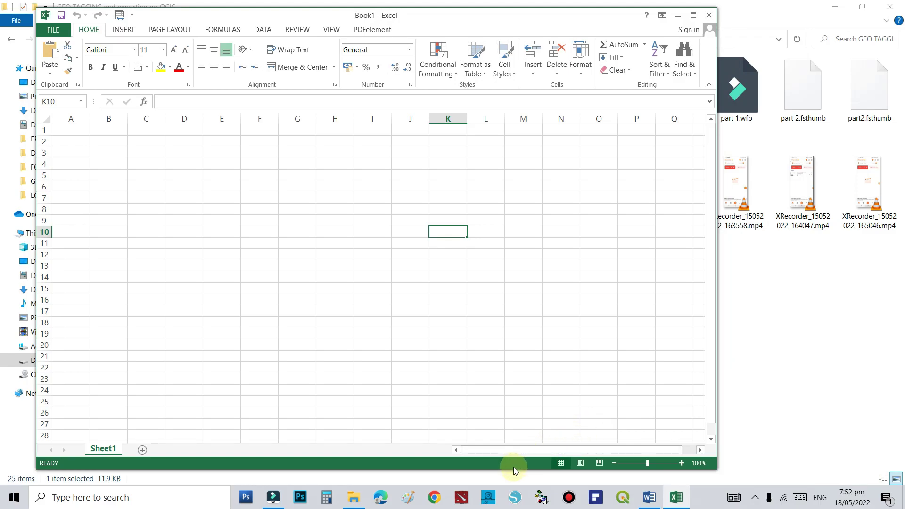
pyautogui.moveTo(514, 471); pyautogui.dragTo(518, 480)
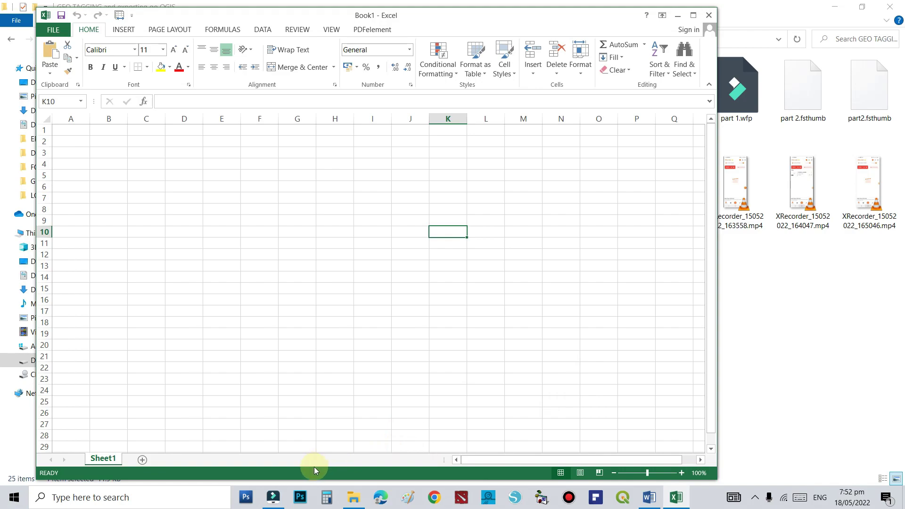
# - Move the Excel window aside so the phone's Locations list is visible next to it
pyautogui.click(273, 501)
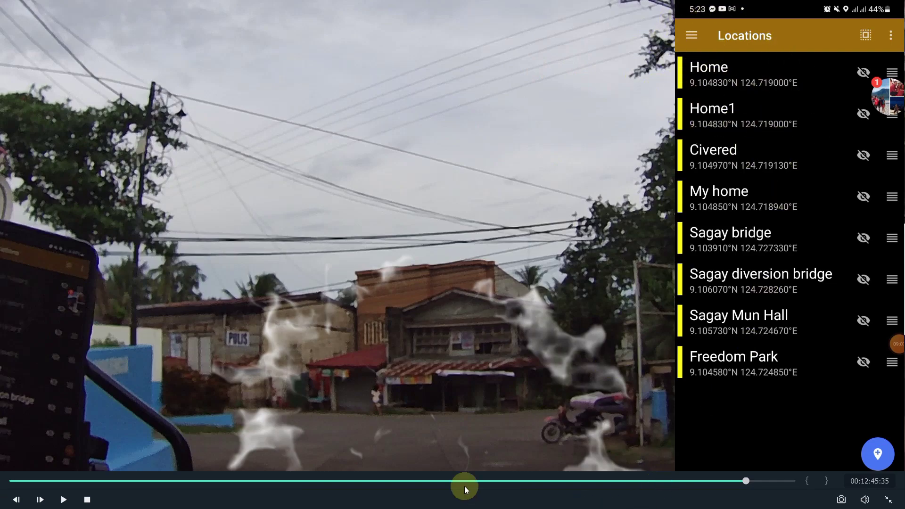
pyautogui.hotkey('alt', 'Tab')
pyautogui.hotkey('alt', 'Tab')
pyautogui.hotkey('alt', 'Tab')
pyautogui.hotkey('alt', 'Tab')
pyautogui.hotkey('alt', 'Tab')
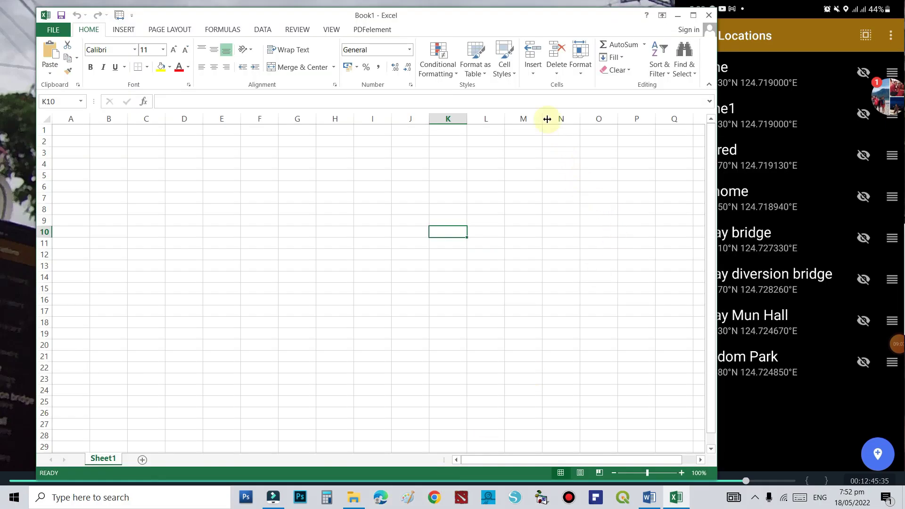
pyautogui.moveTo(545, 16); pyautogui.dragTo(510, 18)
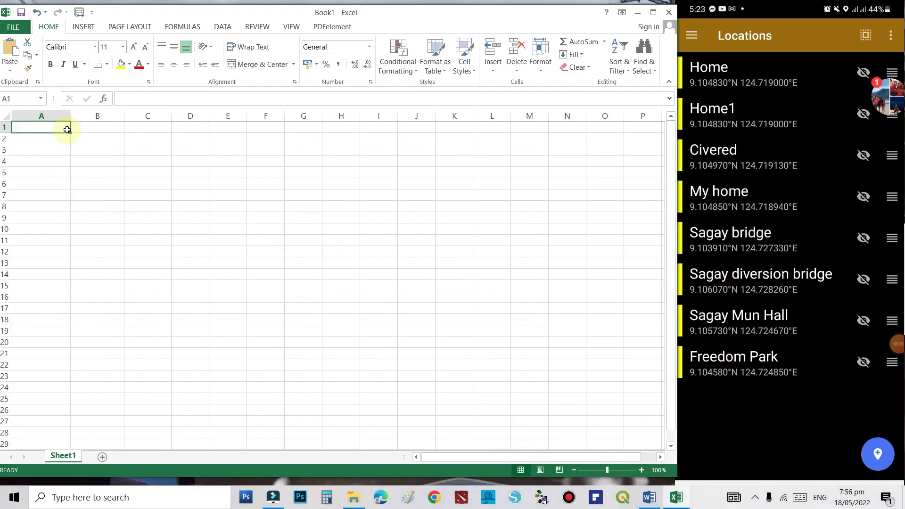
# - Enter the headings Places, Longitude and Latitude in cells A1, B1 and C1
pyautogui.write('Places')
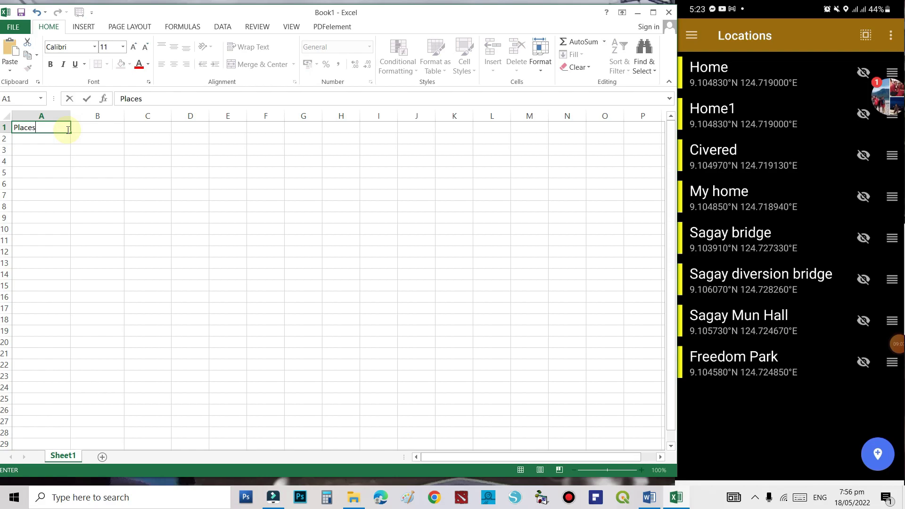
pyautogui.press('Tab')
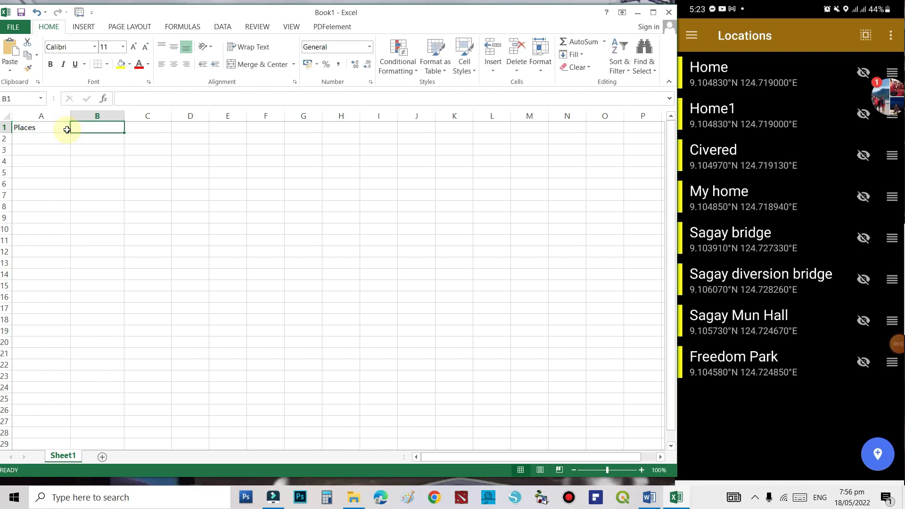
pyautogui.write('Longitude')
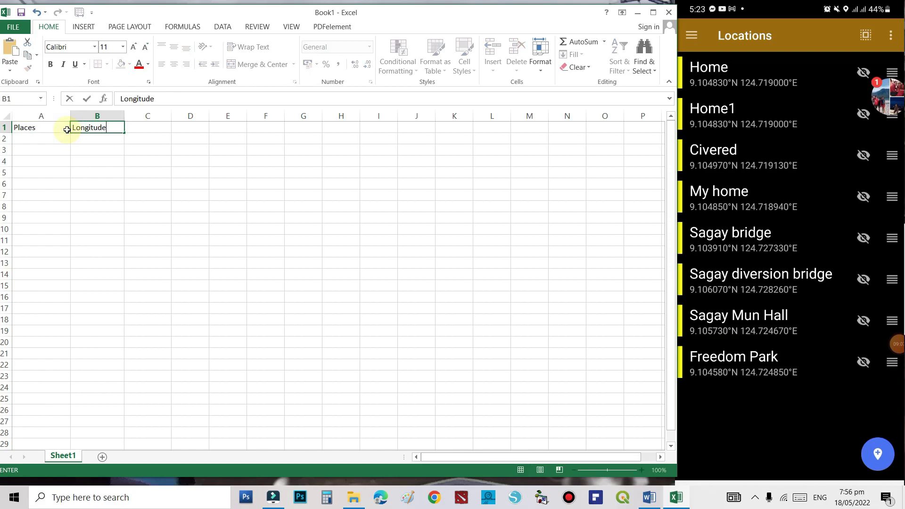
pyautogui.press('Tab')
pyautogui.write('Latitude')
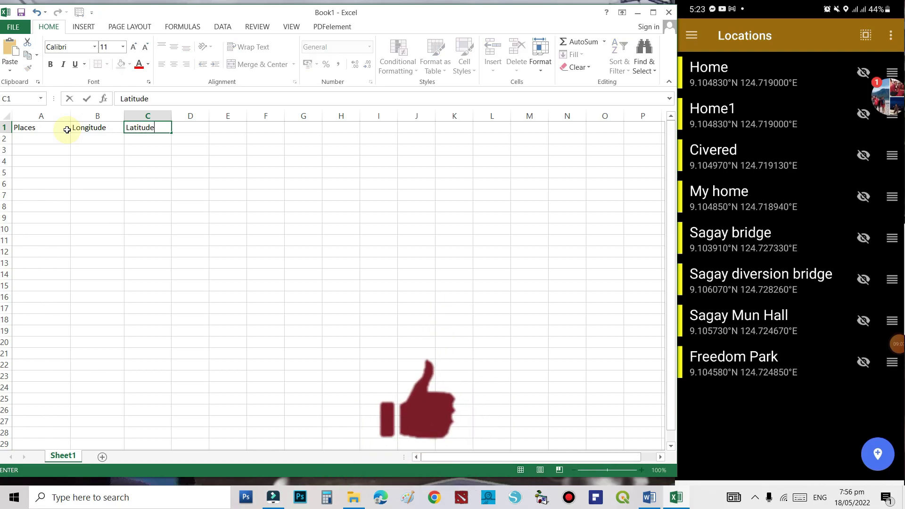
pyautogui.press('Return')
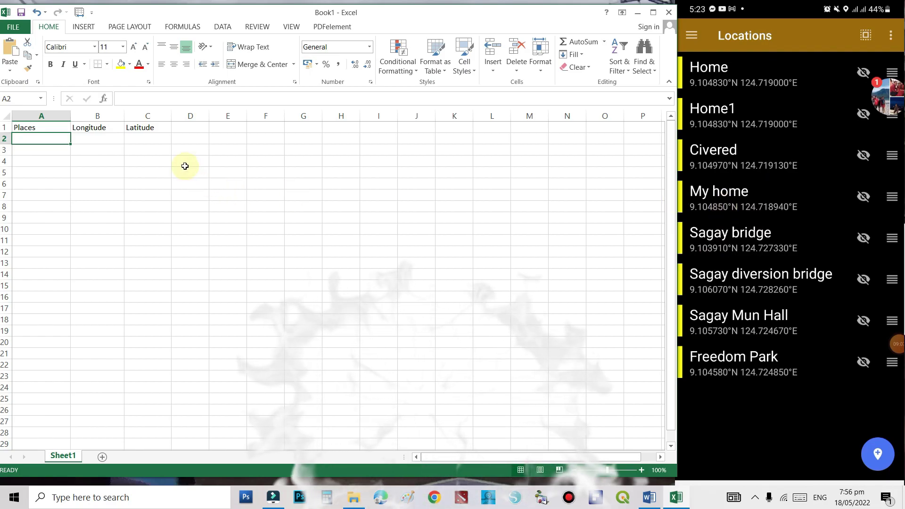
# - Fill row 2 with MY HOME and its saved home coordinates
pyautogui.write('MY HOME')
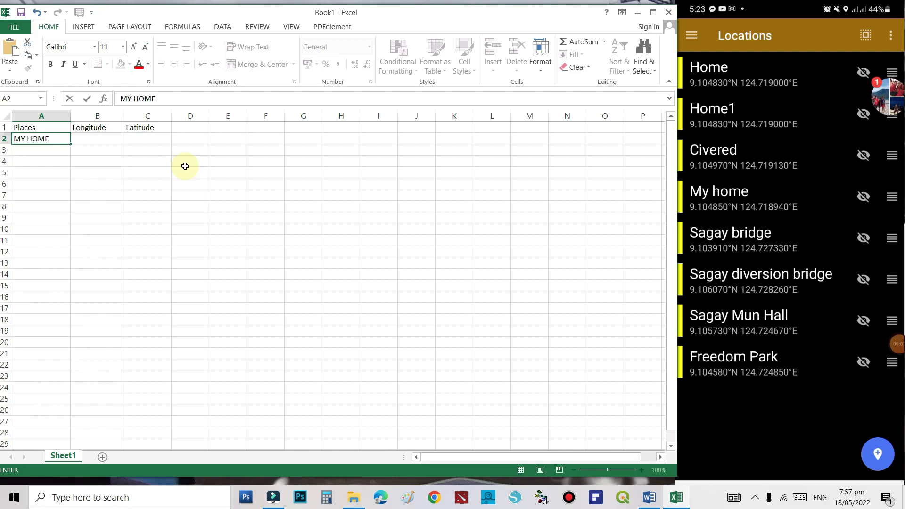
pyautogui.press('Tab')
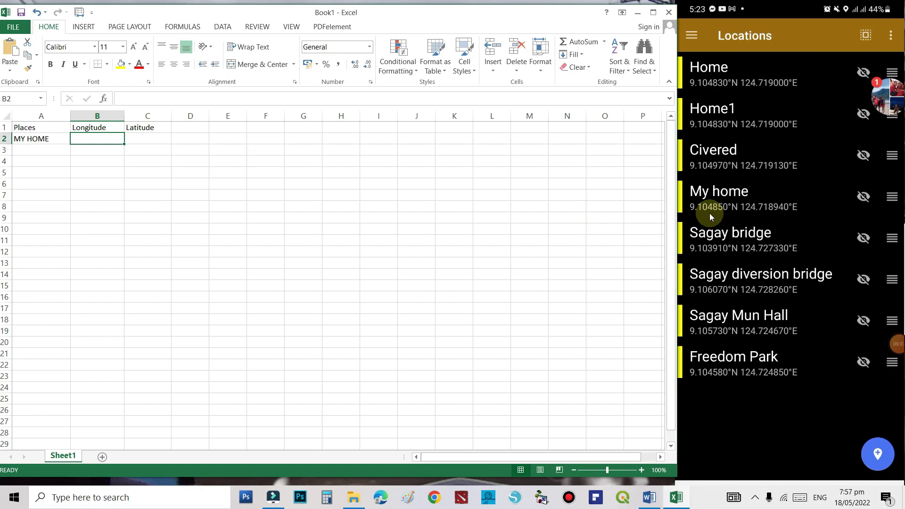
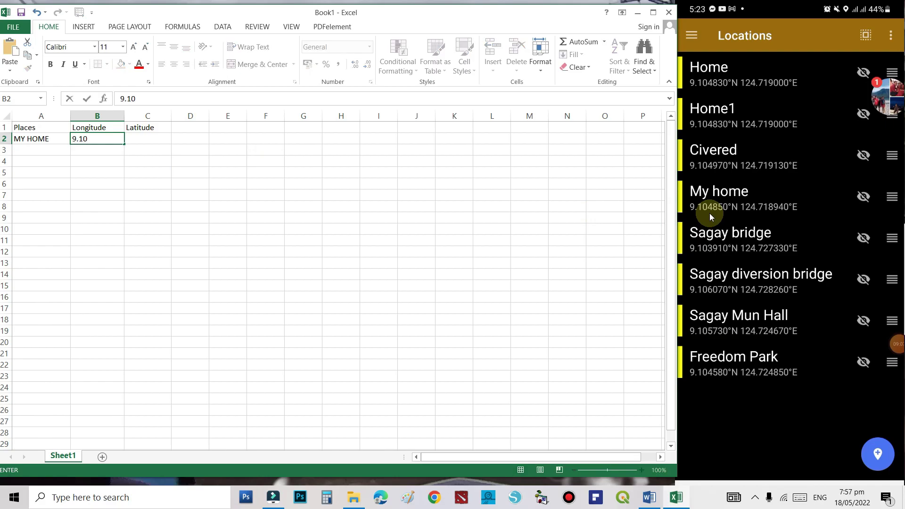
pyautogui.click(150, 139)
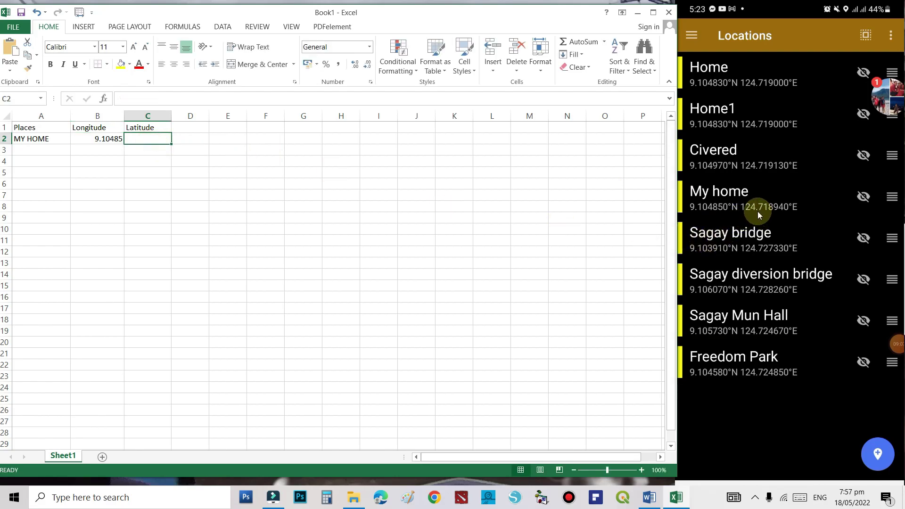
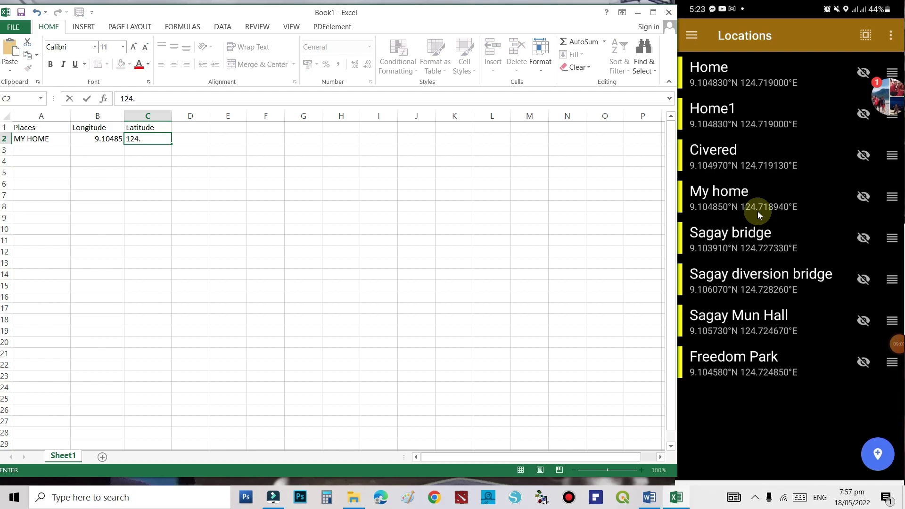
pyautogui.click(139, 278)
pyautogui.click(40, 151)
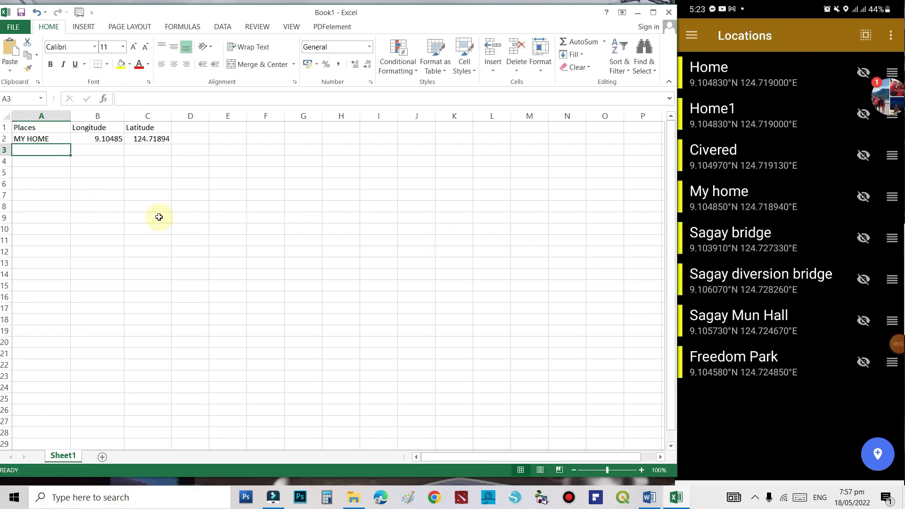
pyautogui.write('SAGAY BRIDGE')
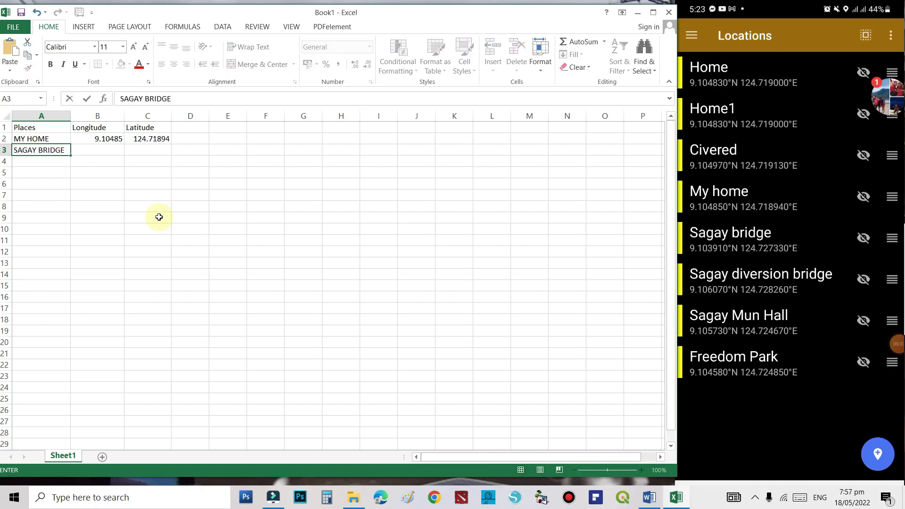
pyautogui.press('Tab')
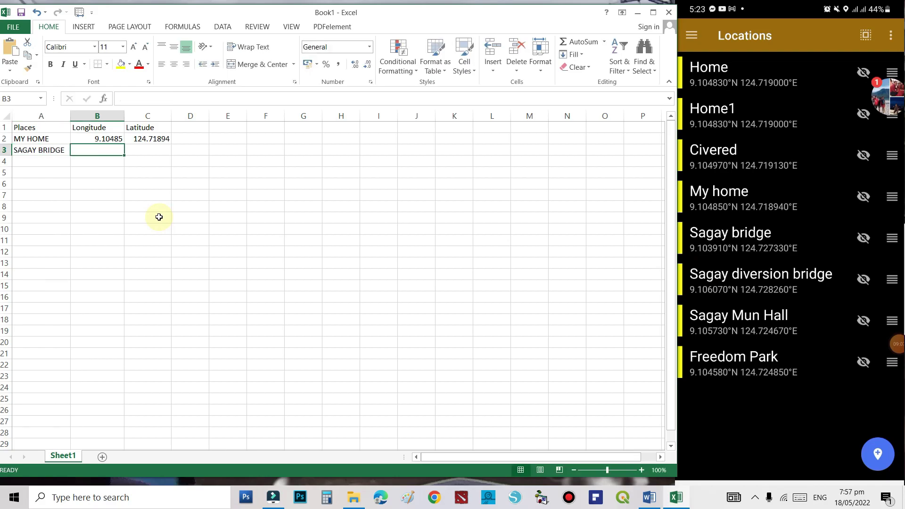
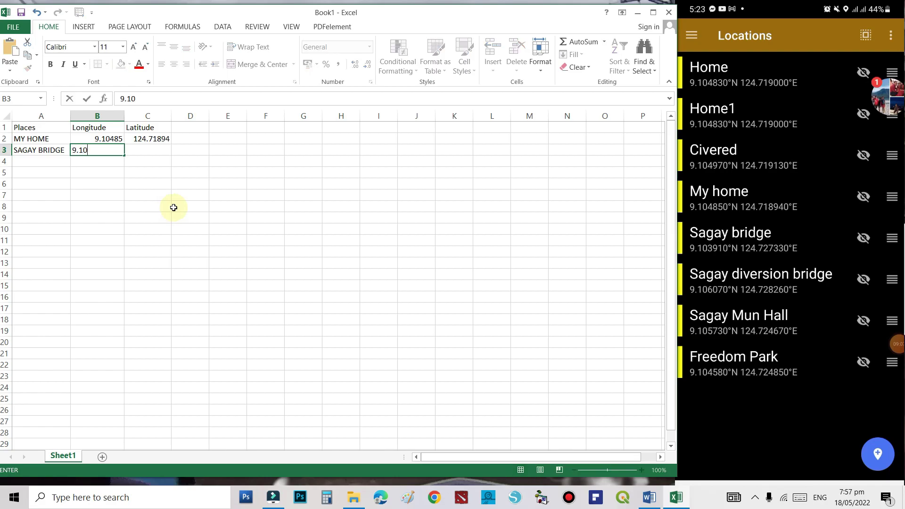
pyautogui.press('Tab')
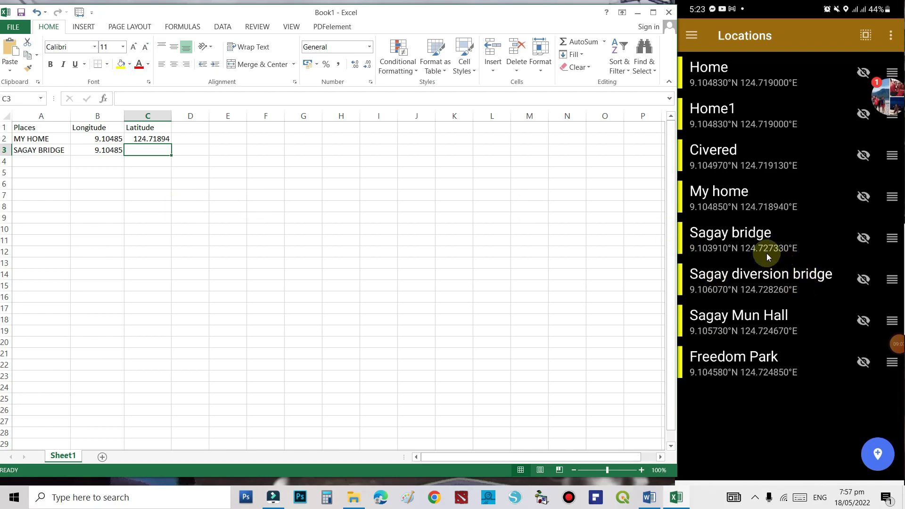
pyautogui.write('124')
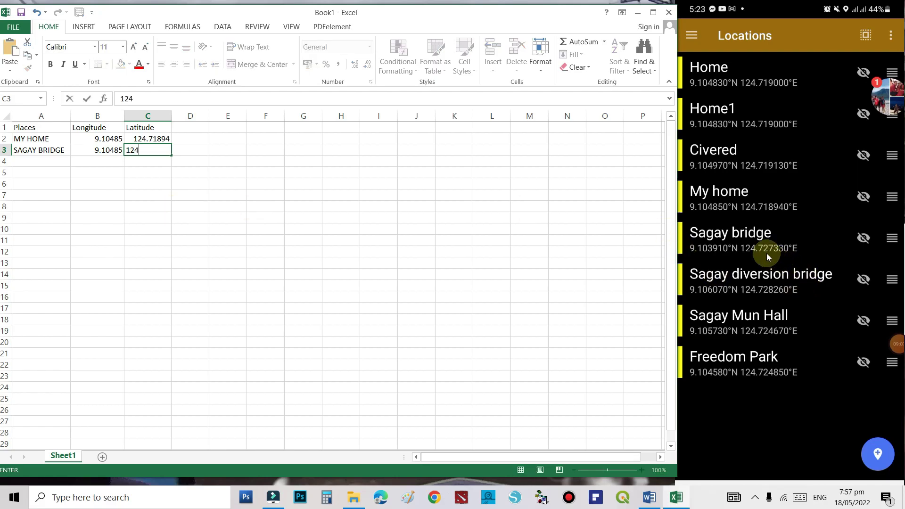
pyautogui.write('.727330')
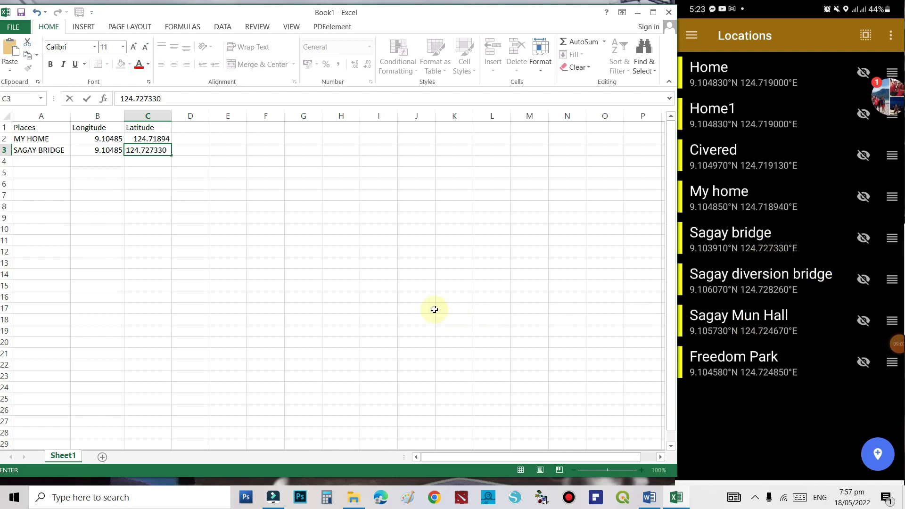
pyautogui.click(432, 309)
# - Add SAGAY DIVERSION BRIDGE (9.106070, 124.72826) in row 4 and autofit column A
pyautogui.click(37, 165)
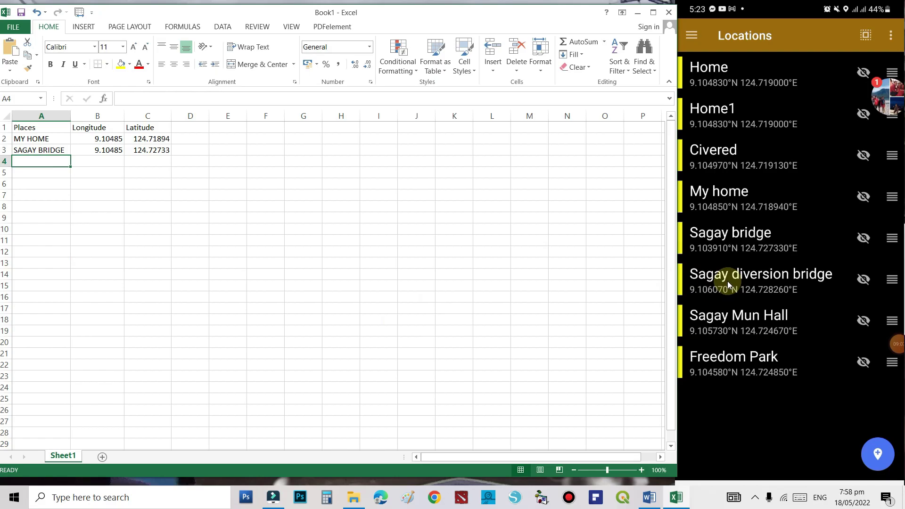
pyautogui.write('SAGA')
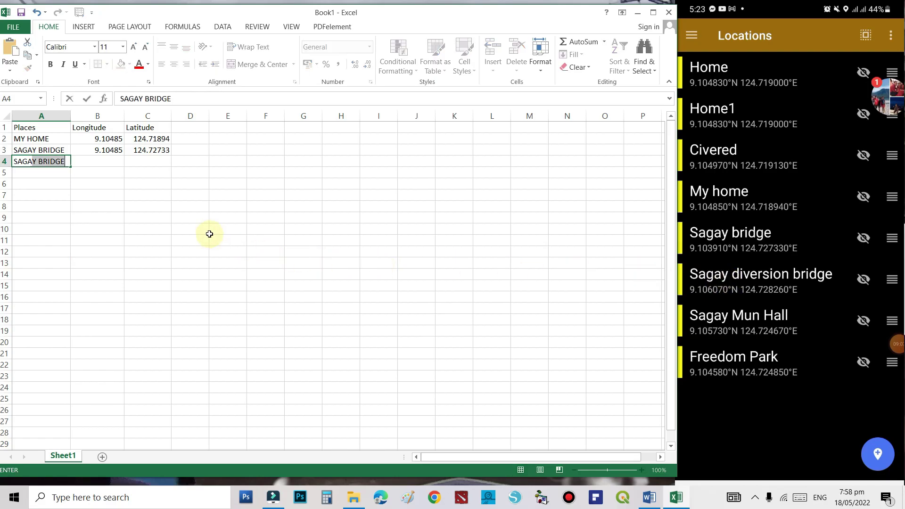
pyautogui.write('Y DIVERSION BRIDGE')
pyautogui.press('Tab')
pyautogui.doubleClick(70, 116)
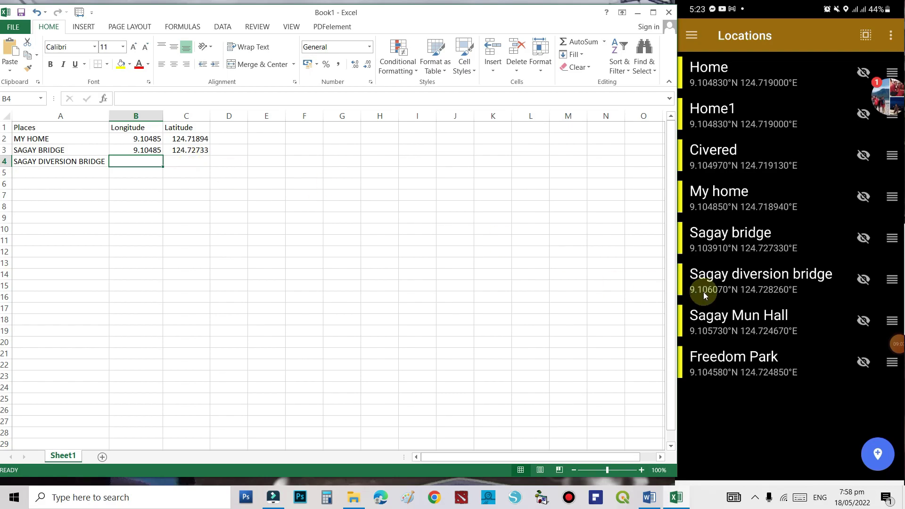
pyautogui.write('9.1')
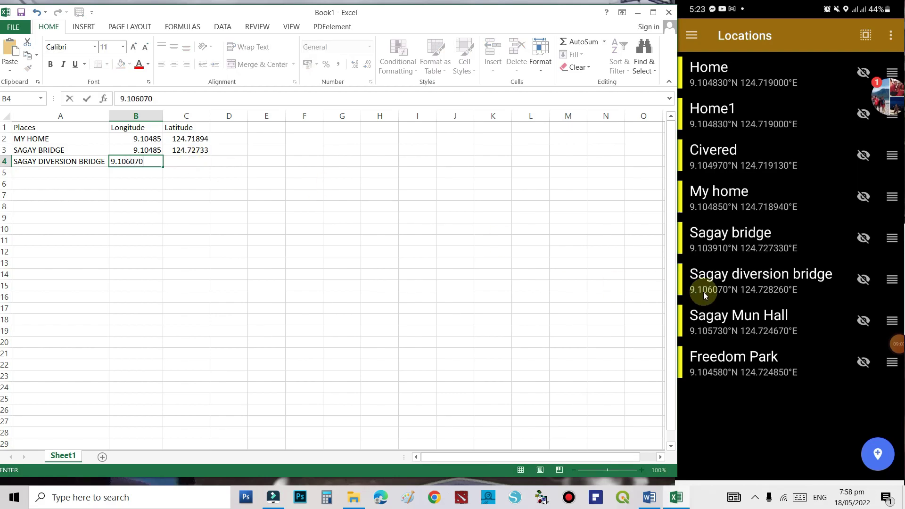
pyautogui.write('06070')
pyautogui.click(196, 165)
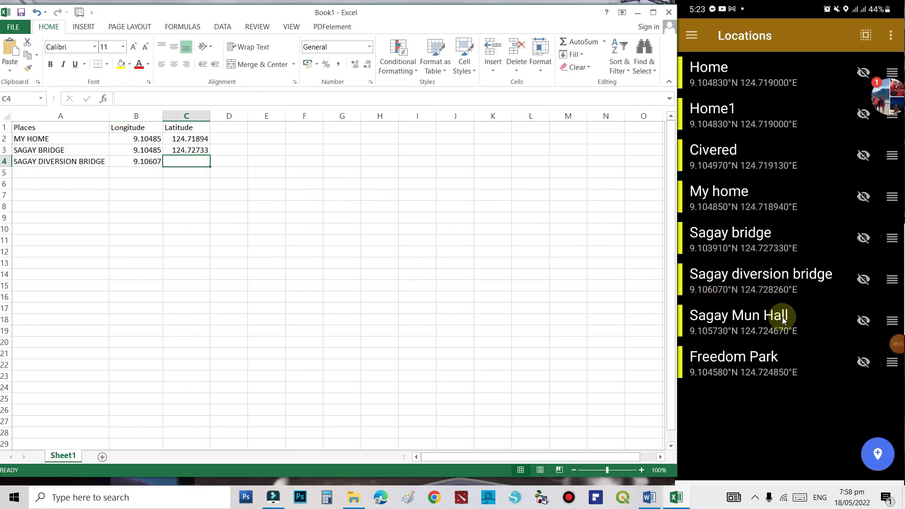
pyautogui.write('124.7282')
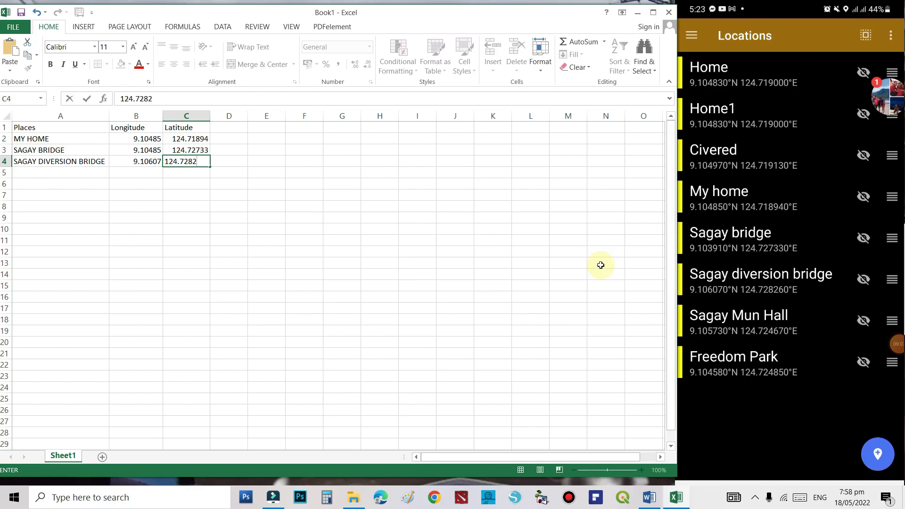
pyautogui.write('6')
pyautogui.click(63, 175)
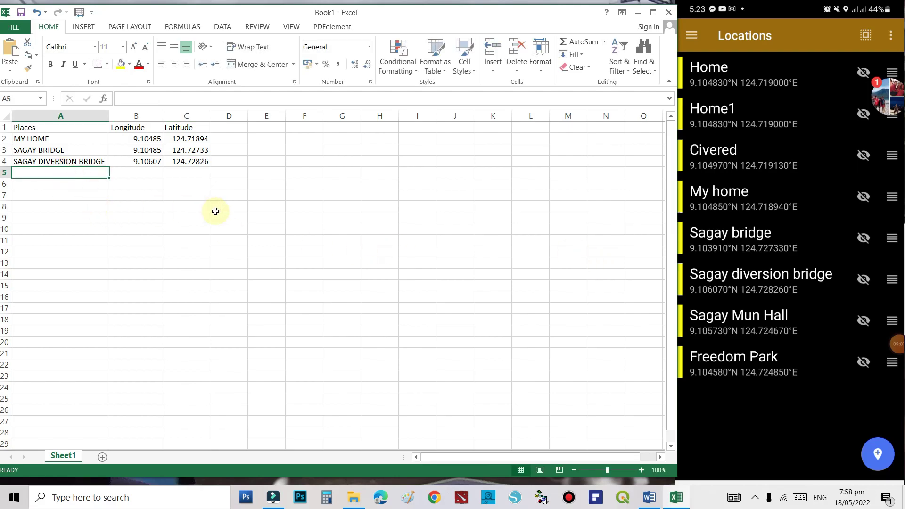
# - Add SAGAY MUN HALL in row 5 with longitude 9.105730 and latitude 124.724670
pyautogui.write('SAGAY MUN HALL')
pyautogui.press('Tab')
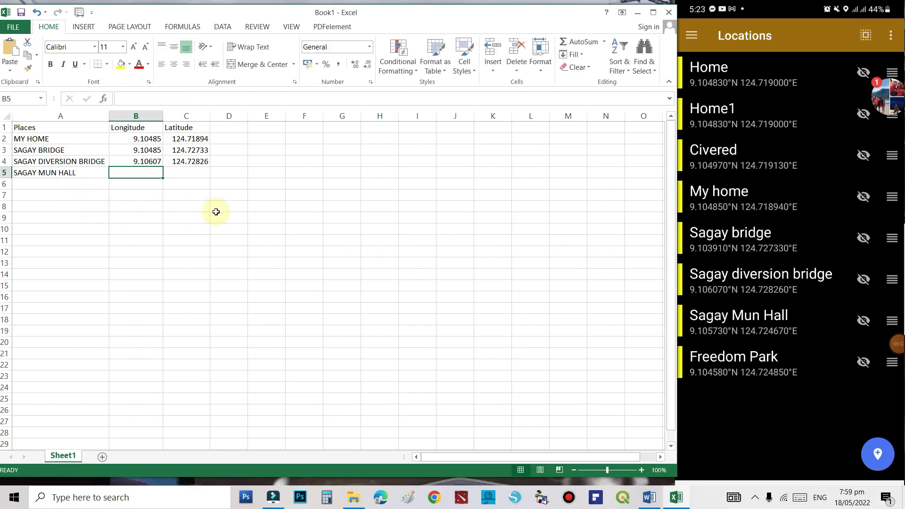
pyautogui.write('9.105730')
pyautogui.click(198, 175)
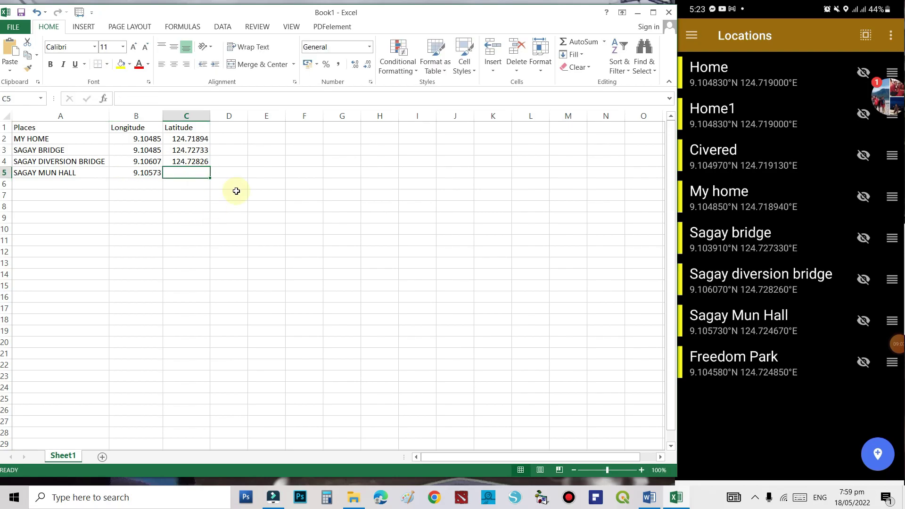
pyautogui.write('124.')
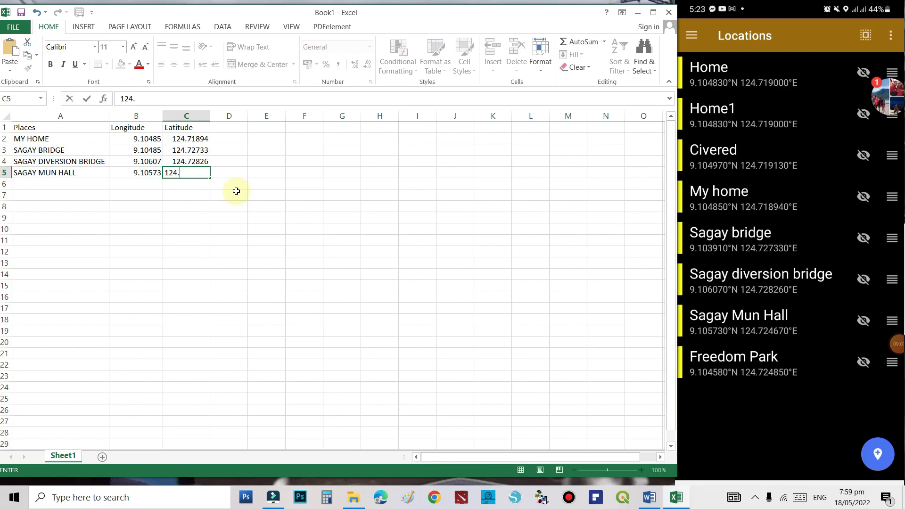
pyautogui.write('724670')
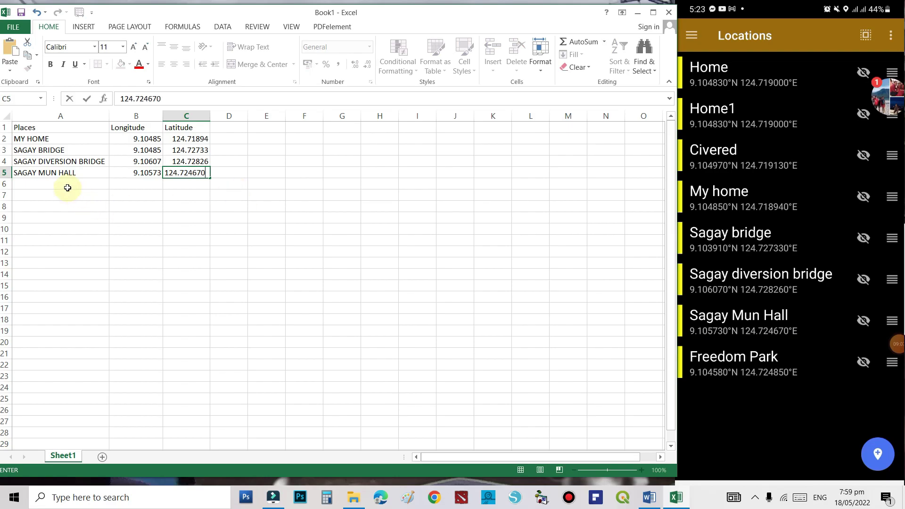
pyautogui.click(67, 185)
# - Add FREEDOM PARK in row 6 with its longitude and latitude 124.724850
pyautogui.write('FREEDOM PARK')
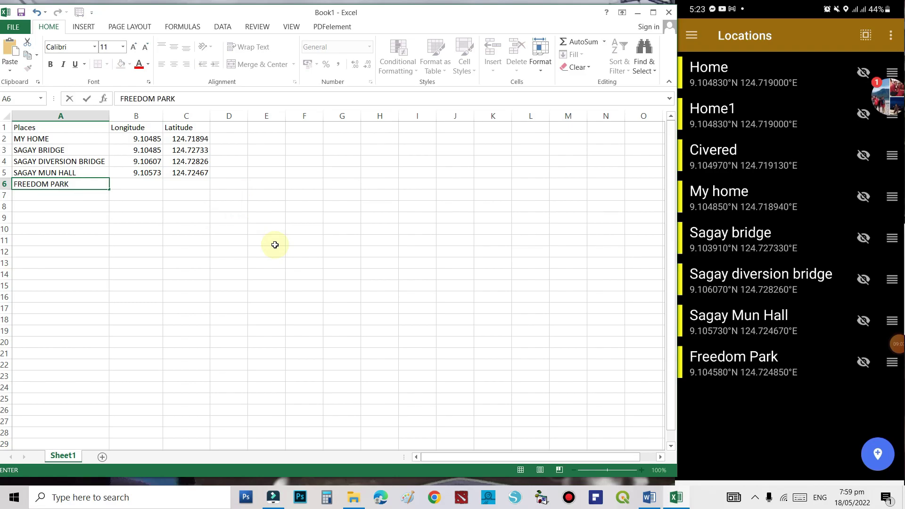
pyautogui.press('Tab')
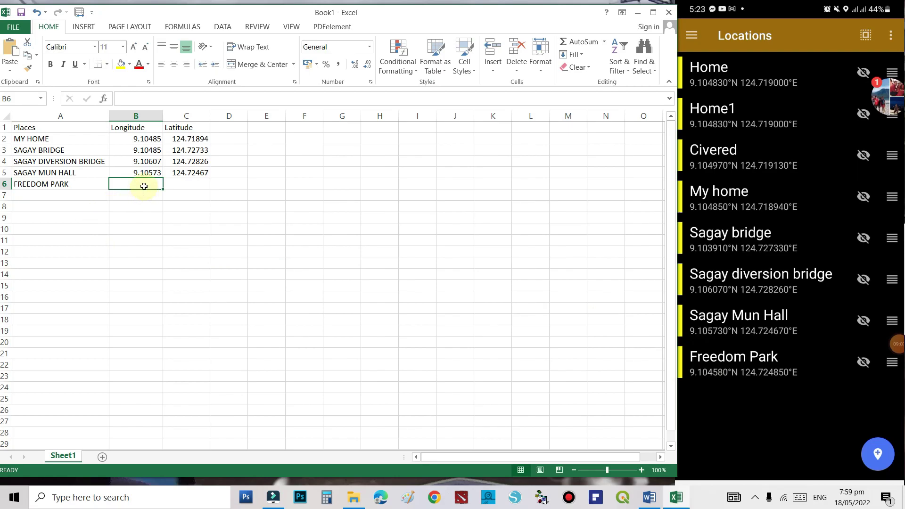
pyautogui.write('9.104580')
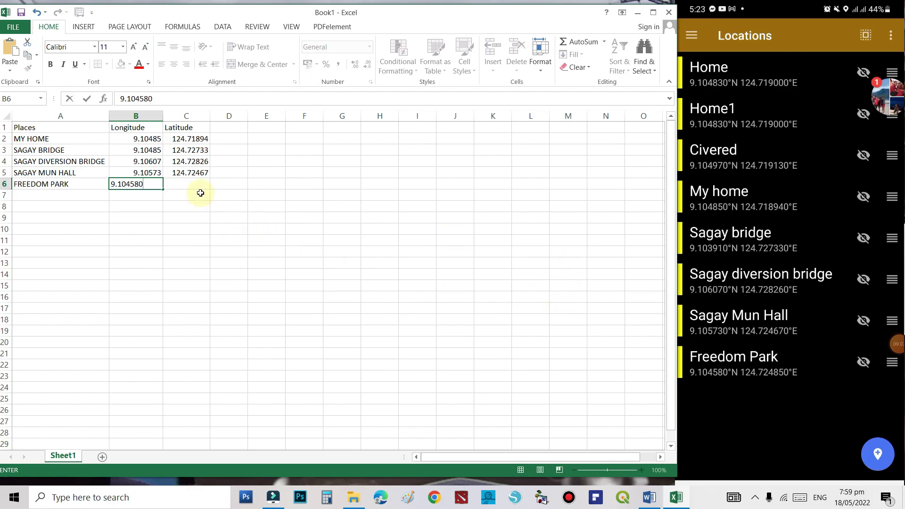
pyautogui.click(188, 185)
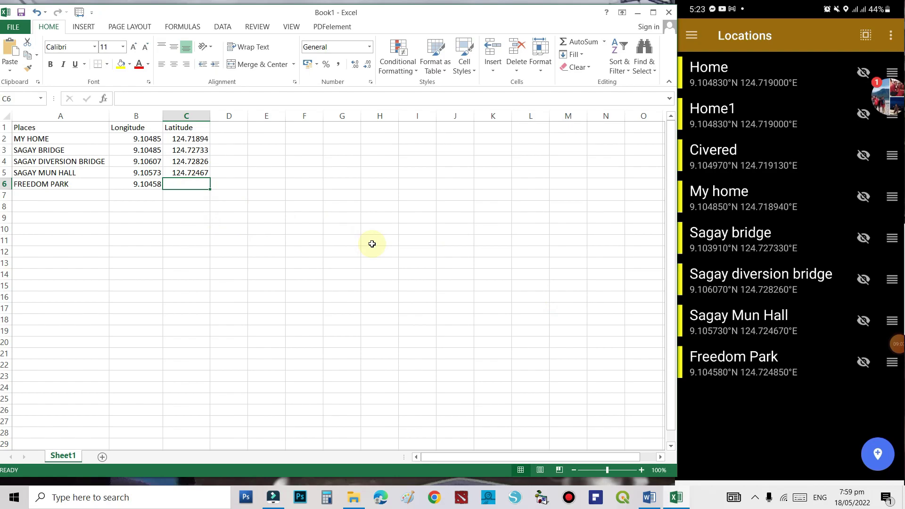
pyautogui.write('1')
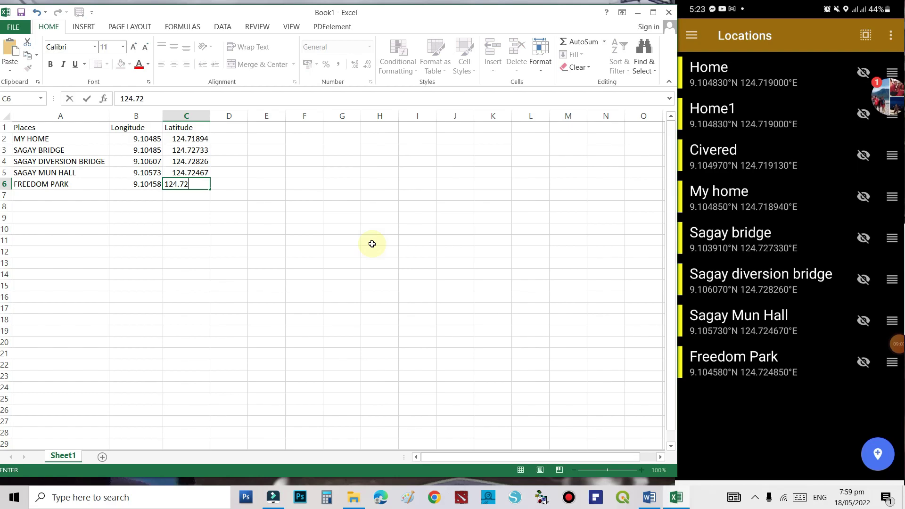
pyautogui.write('24.72')
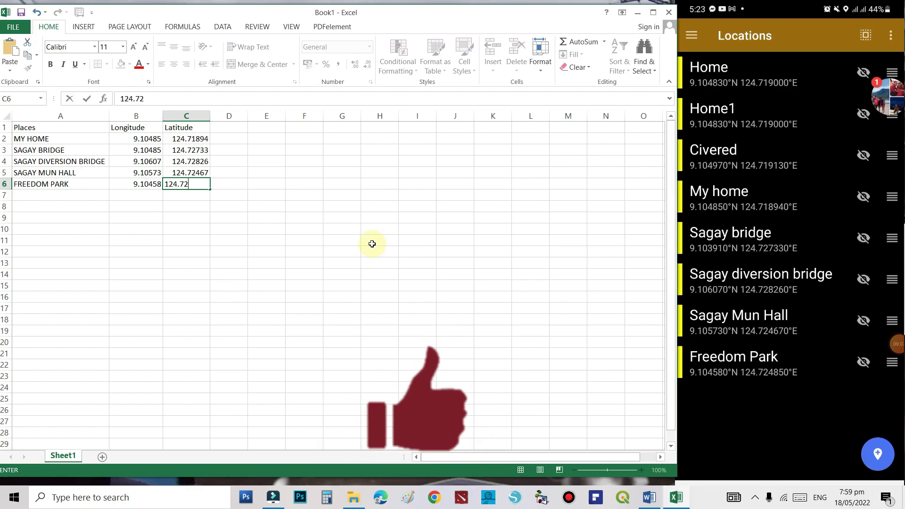
pyautogui.write('4850')
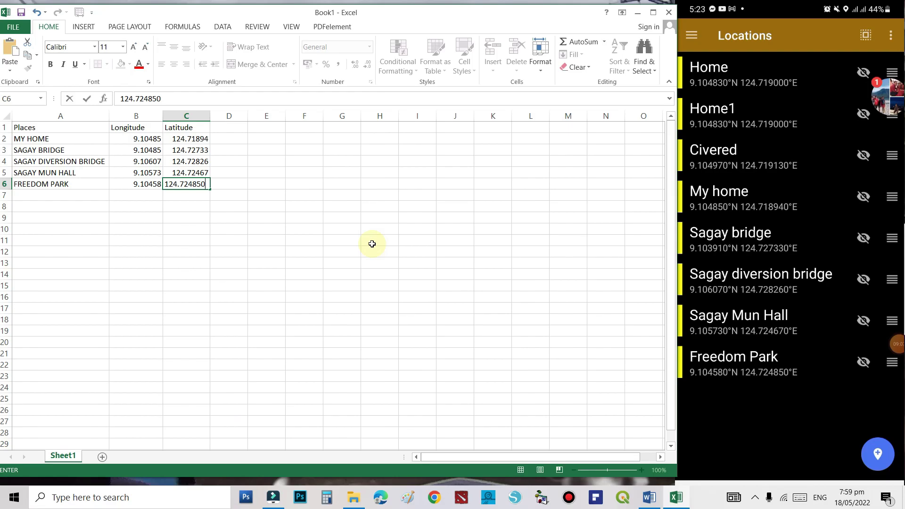
pyautogui.click(257, 284)
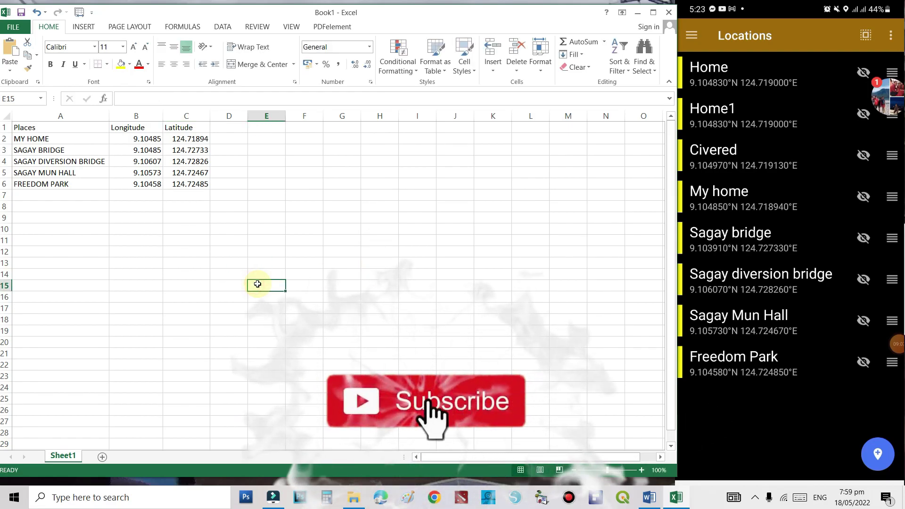
# - Format cells B2:C6 as Number with 6 decimal places
pyautogui.moveTo(142, 134); pyautogui.dragTo(189, 182)
pyautogui.click(269, 173)
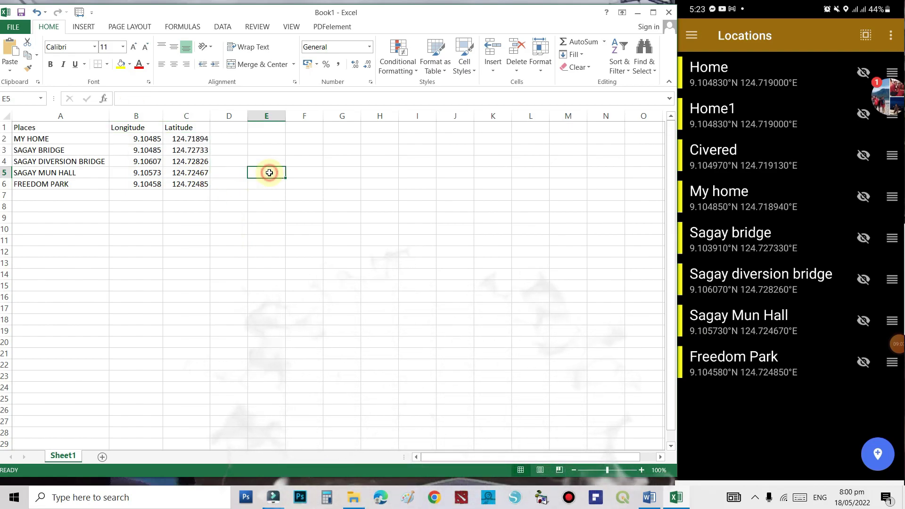
pyautogui.click(140, 140)
pyautogui.moveTo(140, 141); pyautogui.dragTo(177, 181)
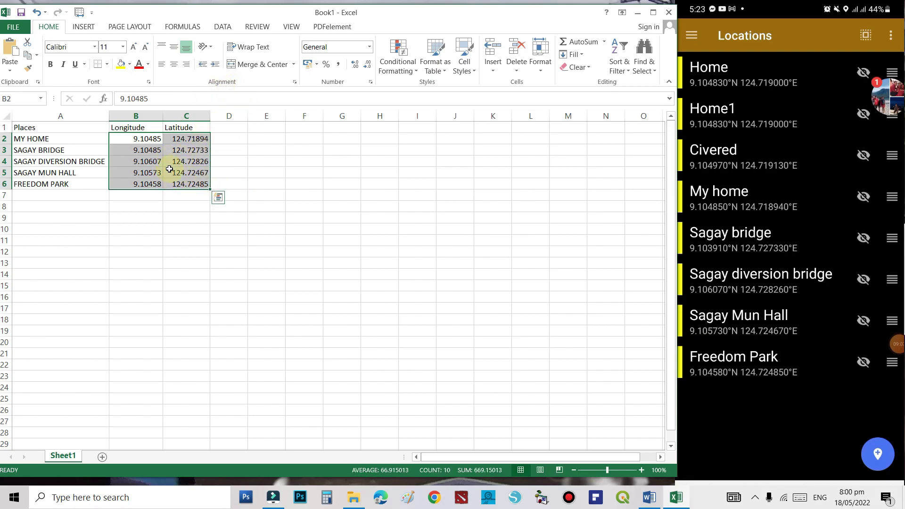
pyautogui.rightClick(169, 169)
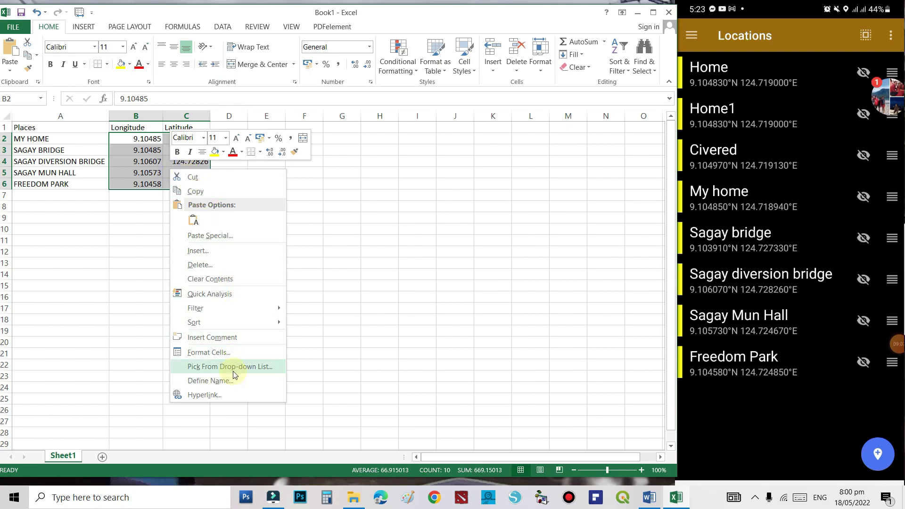
pyautogui.click(232, 353)
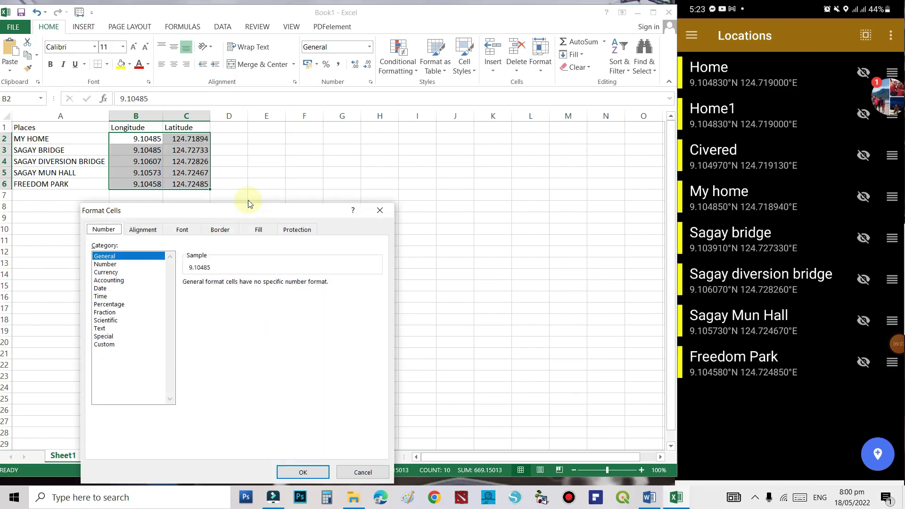
pyautogui.moveTo(217, 214); pyautogui.dragTo(245, 190)
pyautogui.click(141, 240)
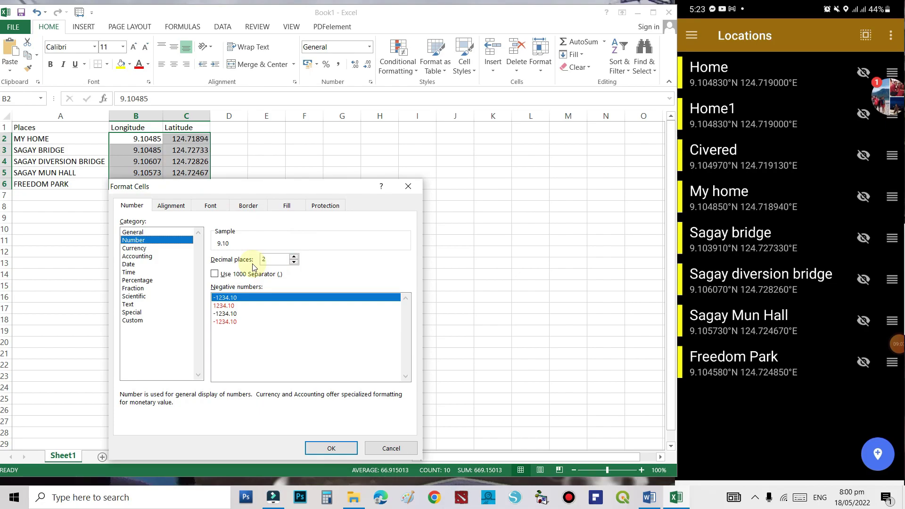
pyautogui.click(294, 256)
pyautogui.click(294, 257)
pyautogui.click(294, 257)
pyautogui.click(294, 257)
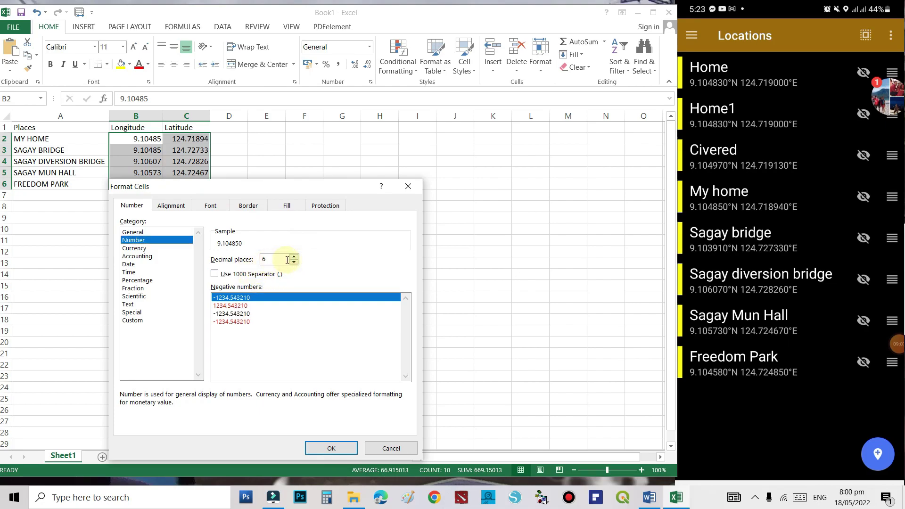
pyautogui.click(338, 448)
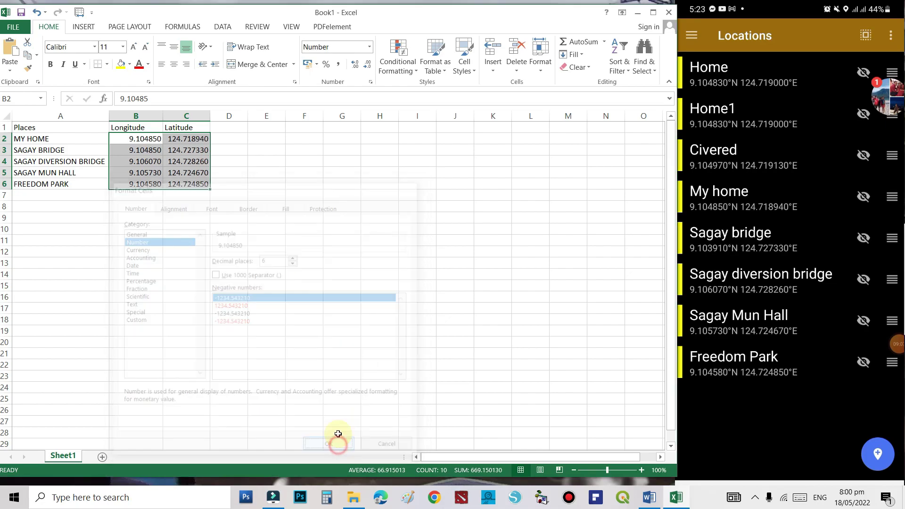
# - Widen columns A and B and narrow column C to fit names and coordinates
pyautogui.click(313, 183)
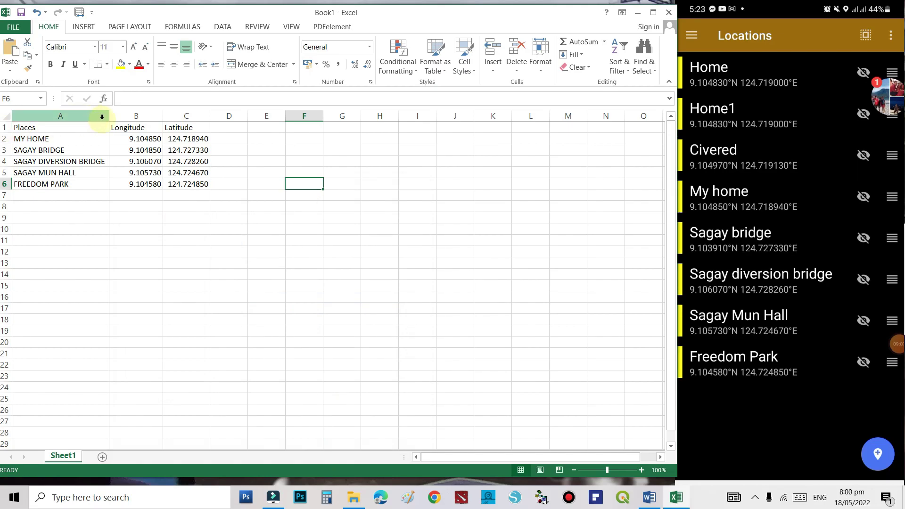
pyautogui.moveTo(108, 119); pyautogui.dragTo(122, 118)
pyautogui.moveTo(222, 118); pyautogui.dragTo(247, 118)
pyautogui.moveTo(176, 117); pyautogui.dragTo(189, 117)
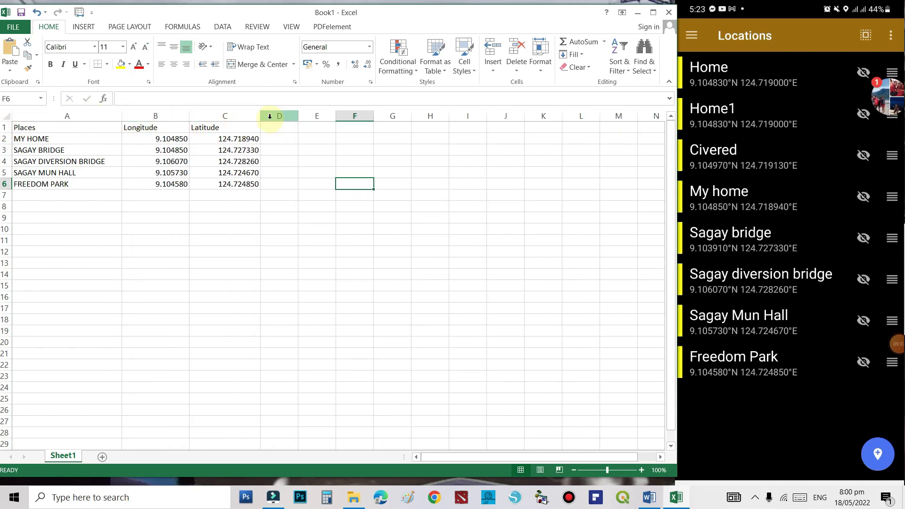
pyautogui.moveTo(265, 117); pyautogui.dragTo(250, 117)
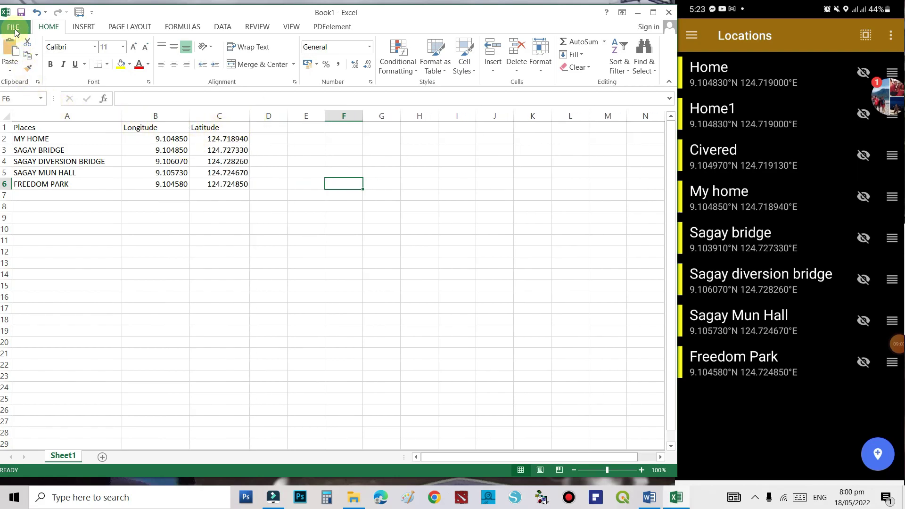
# - Start Save As and browse into the 'GEO TAGGING and exporting go QGIS' folder
pyautogui.click(13, 27)
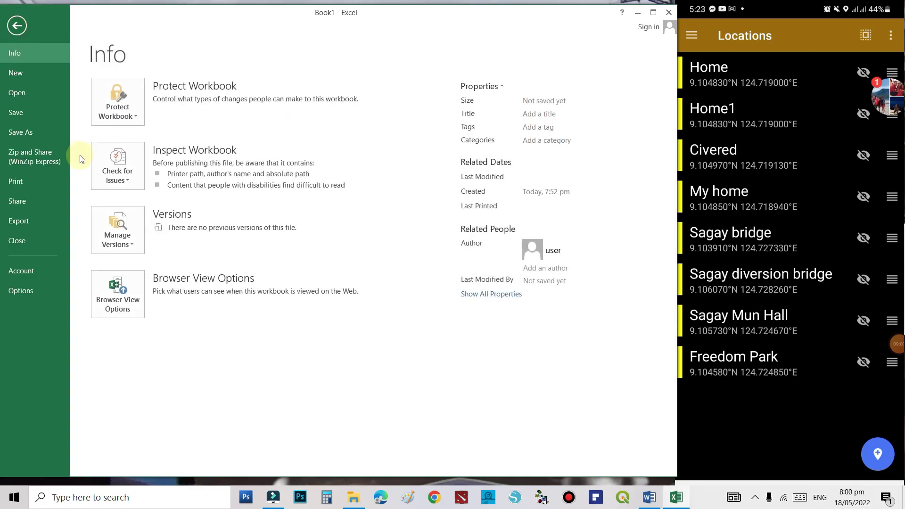
pyautogui.click(28, 132)
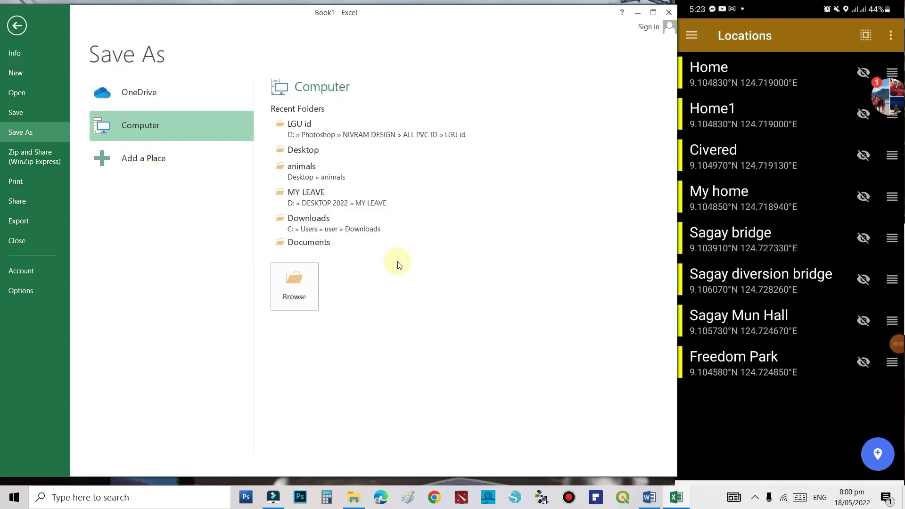
pyautogui.click(291, 287)
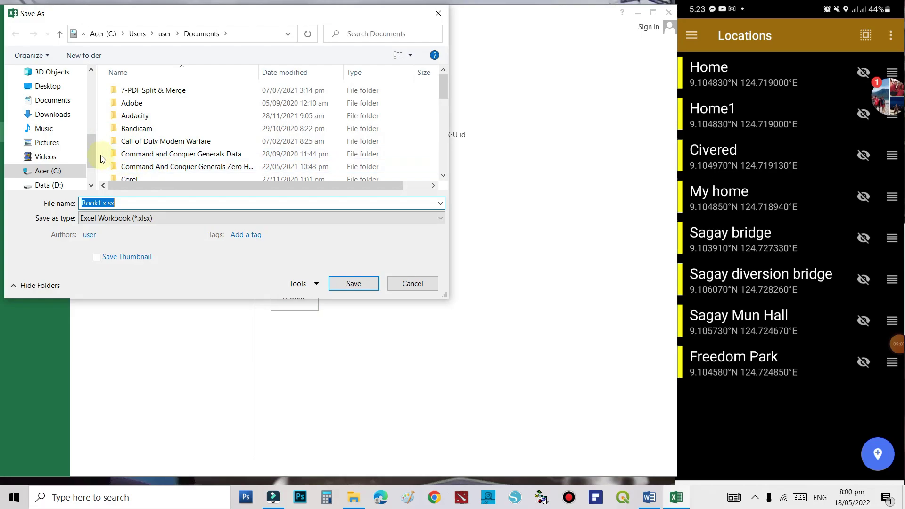
pyautogui.moveTo(93, 153); pyautogui.dragTo(95, 102)
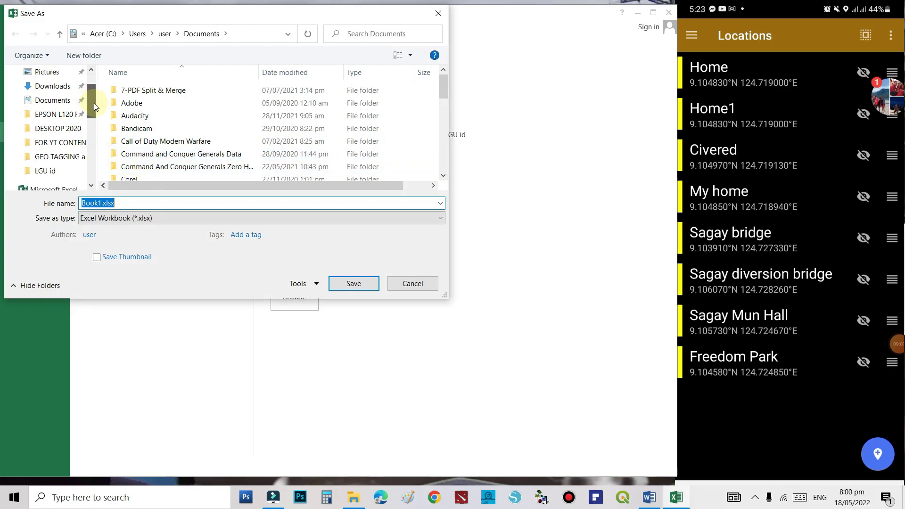
pyautogui.click(66, 161)
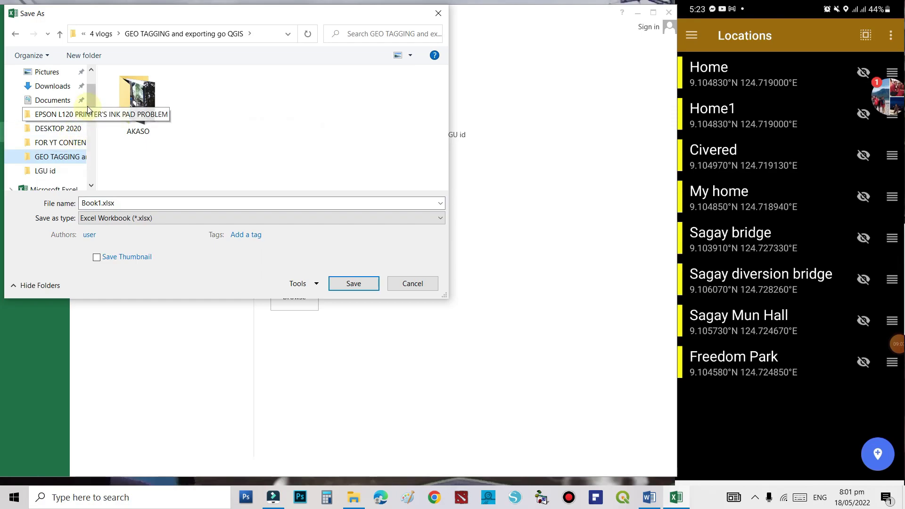
pyautogui.scroll(3, 90, 101)
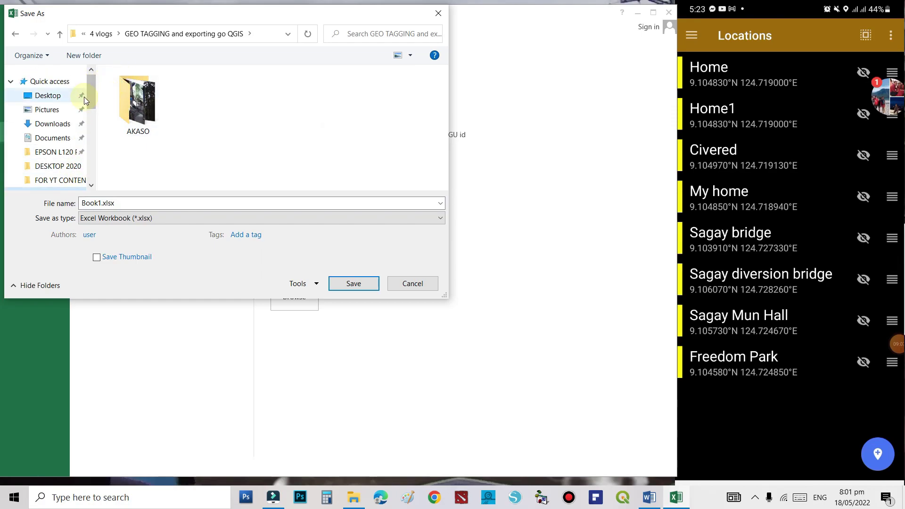
pyautogui.scroll(-1, 87, 103)
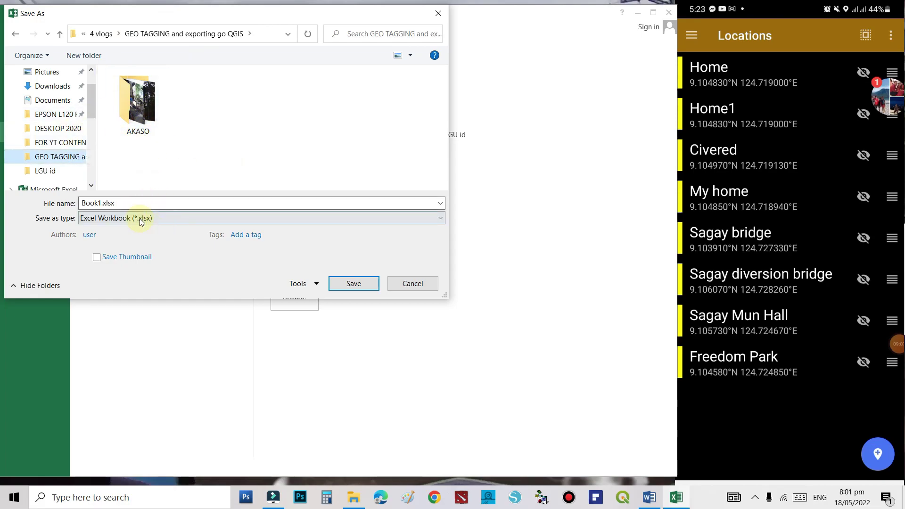
# - Save the file as GEOTAGGED with type CSV (Comma delimited)
pyautogui.doubleClick(131, 202)
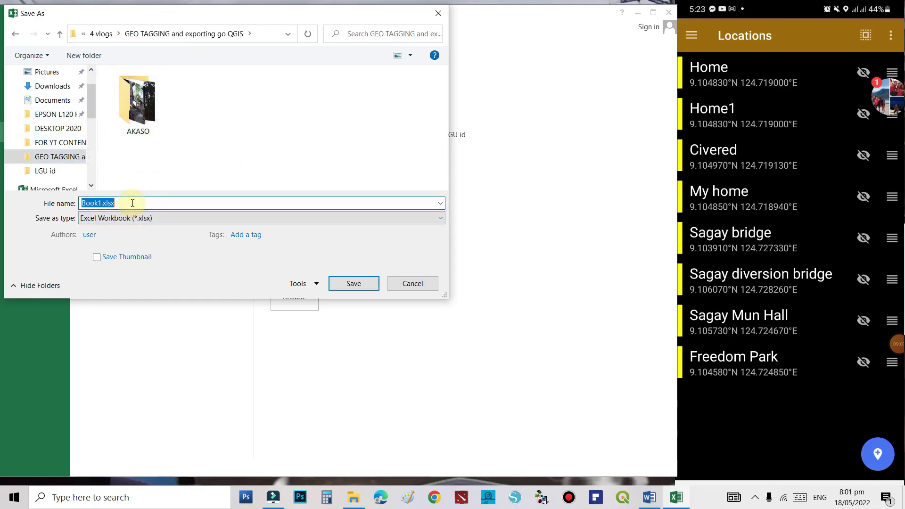
pyautogui.write('GEOTAGGED')
pyautogui.click(284, 218)
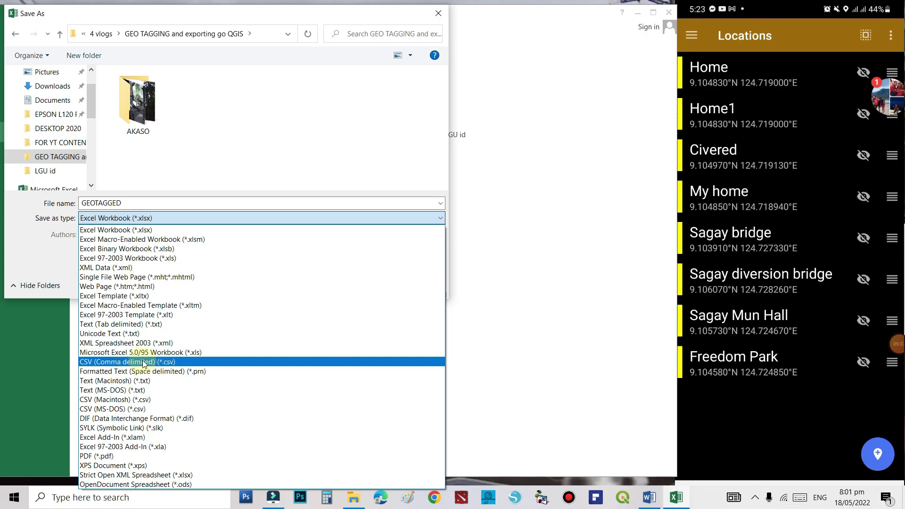
pyautogui.click(143, 362)
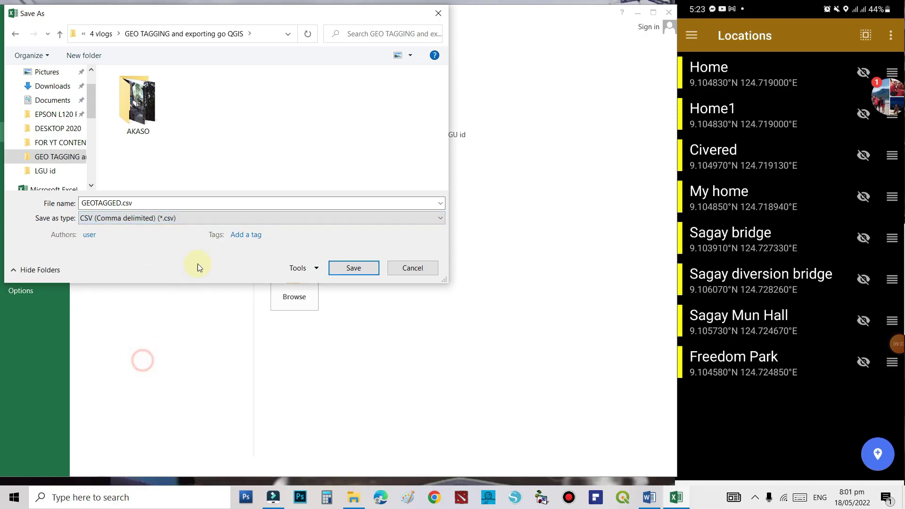
pyautogui.click(348, 267)
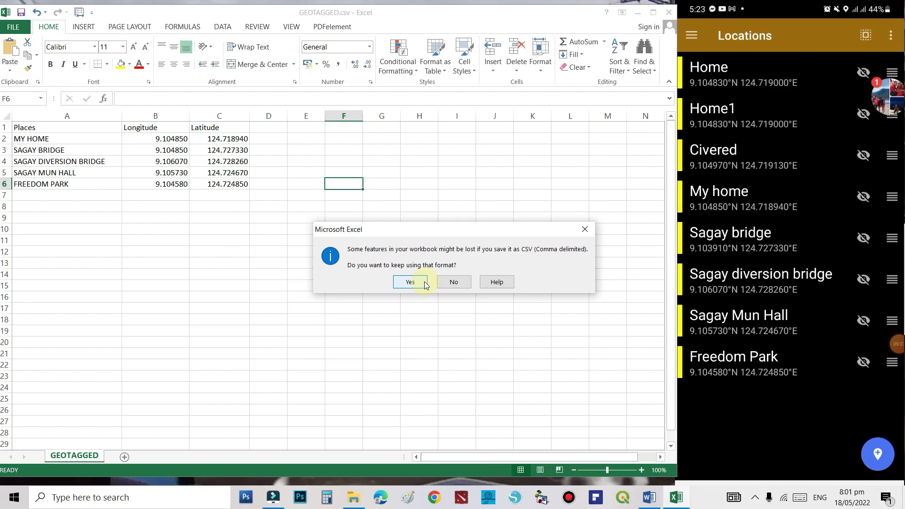
# - Keep the CSV format, then close Excel choosing Don't Save
pyautogui.click(408, 288)
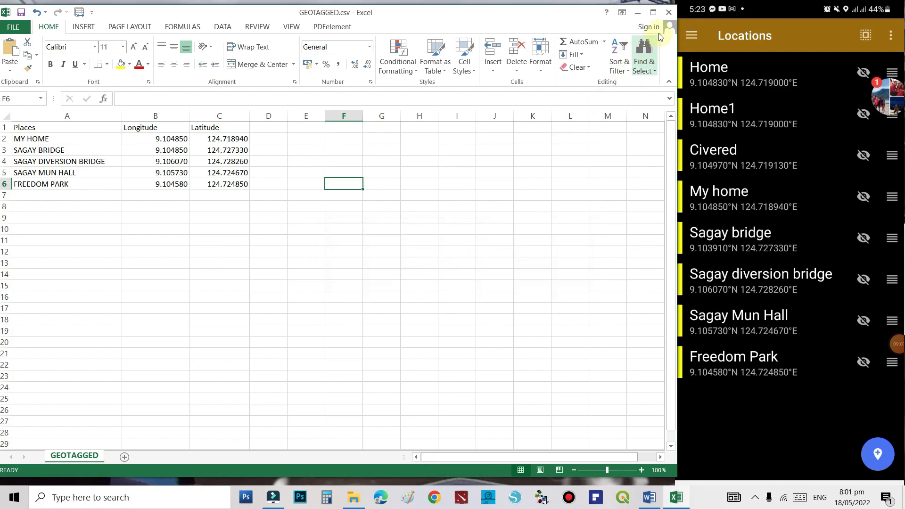
pyautogui.click(667, 15)
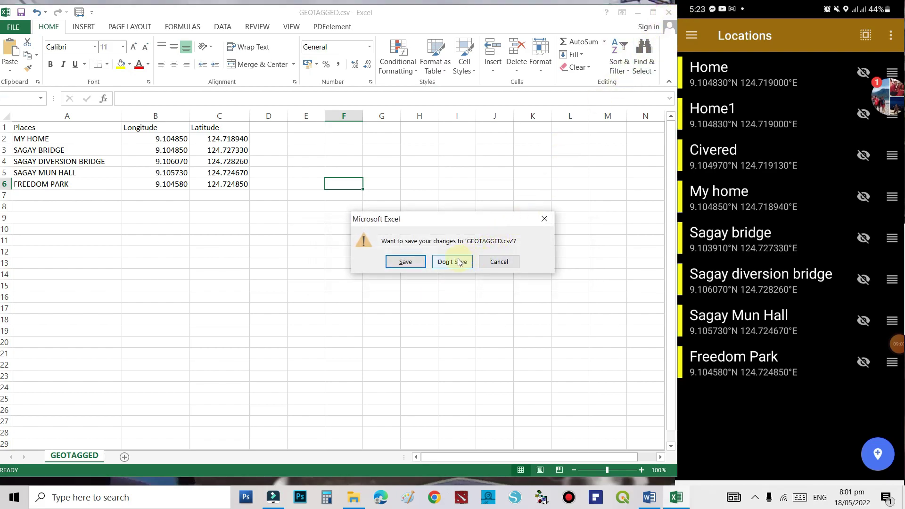
pyautogui.click(455, 261)
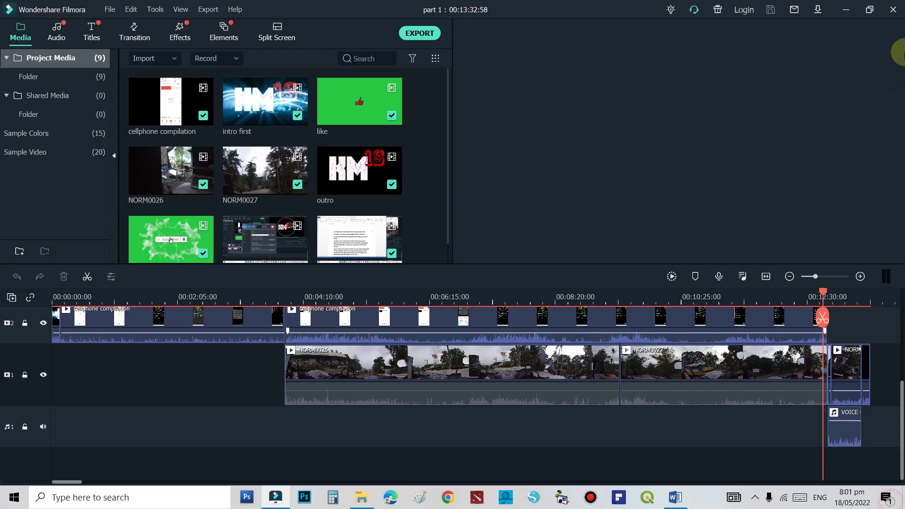
# - Minimize the Filmora video editor and refresh the Windows desktop
pyautogui.click(846, 9)
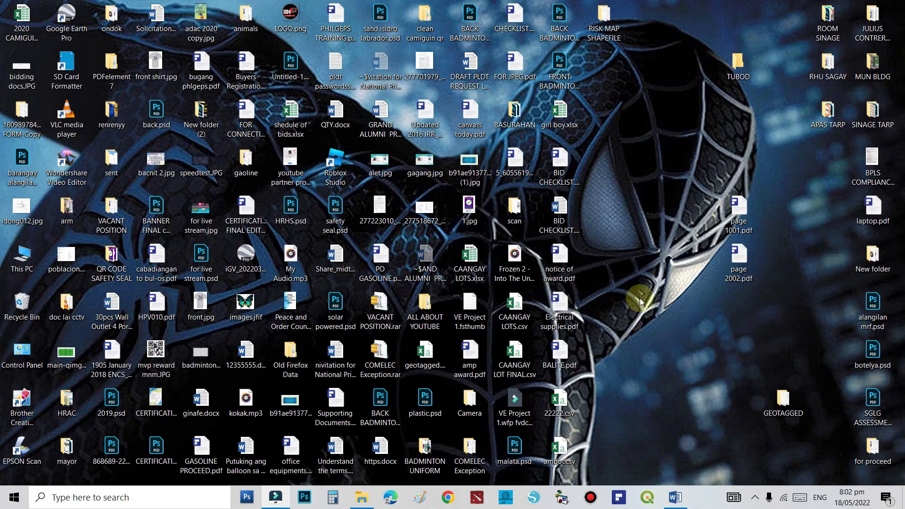
pyautogui.rightClick(635, 176)
pyautogui.click(658, 211)
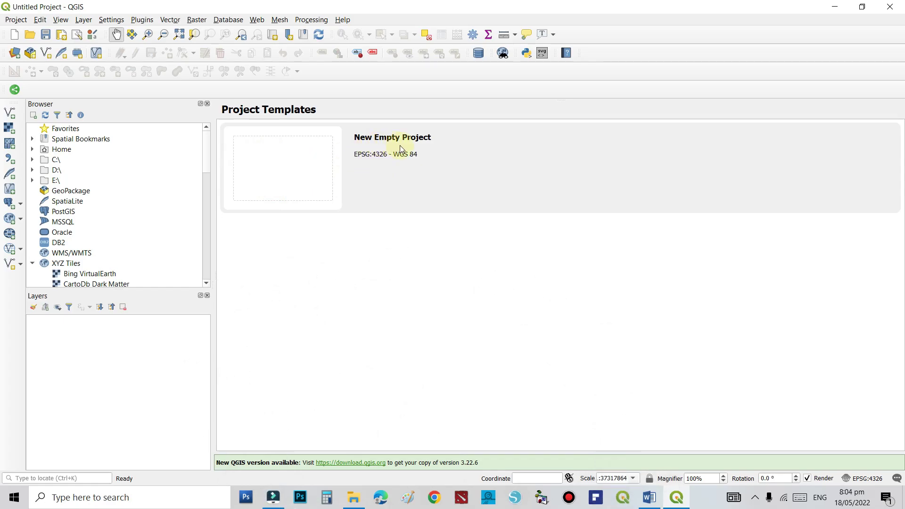
# - Create a New Empty Project and add Google Satellite from XYZ Tiles as its basemap
pyautogui.doubleClick(303, 175)
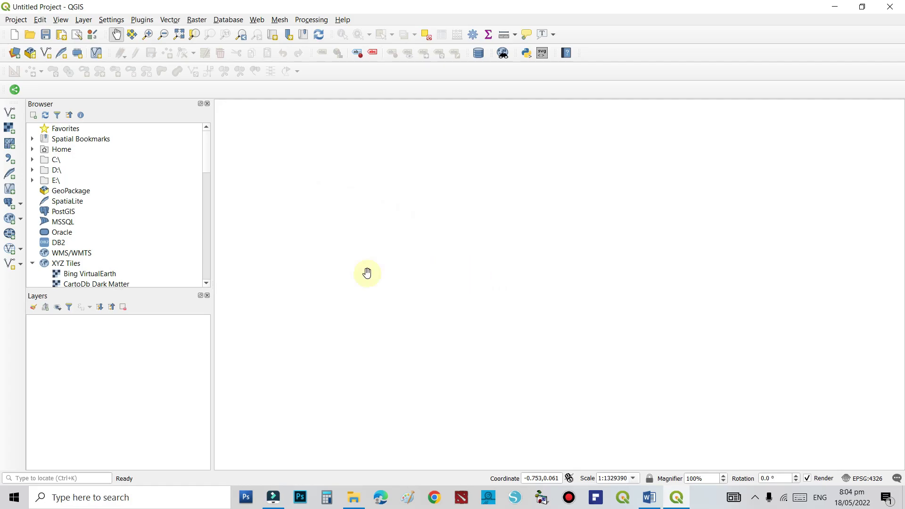
pyautogui.moveTo(205, 156); pyautogui.dragTo(208, 211)
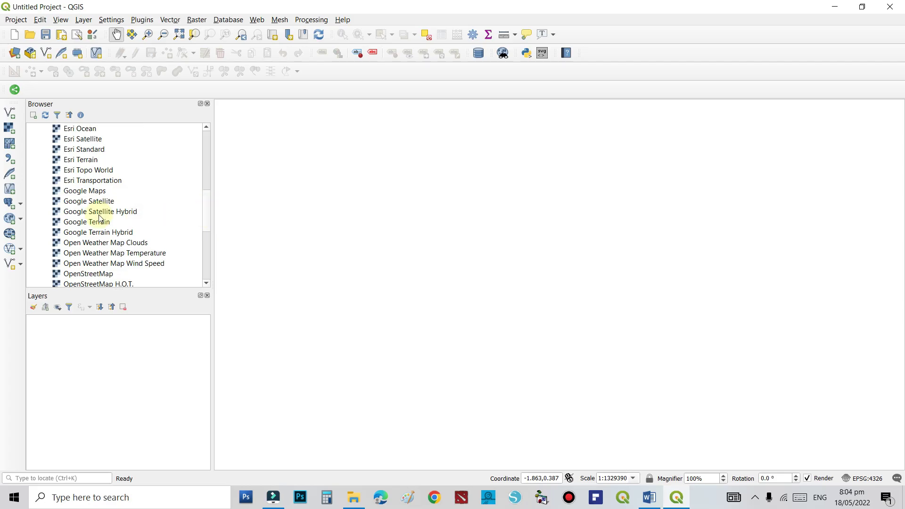
pyautogui.doubleClick(57, 201)
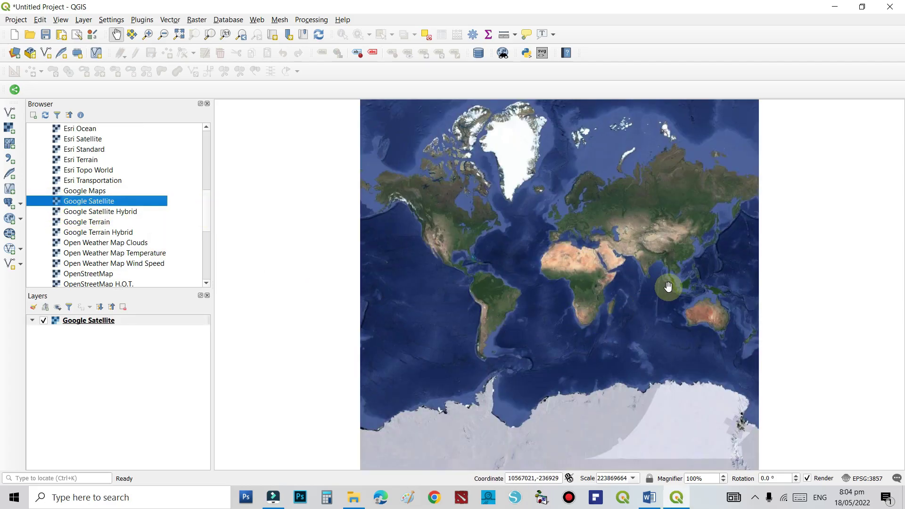
# - Zoom the satellite map from the world view in toward the island, centering it
pyautogui.scroll(4, 664, 287)
pyautogui.scroll(2, 718, 220)
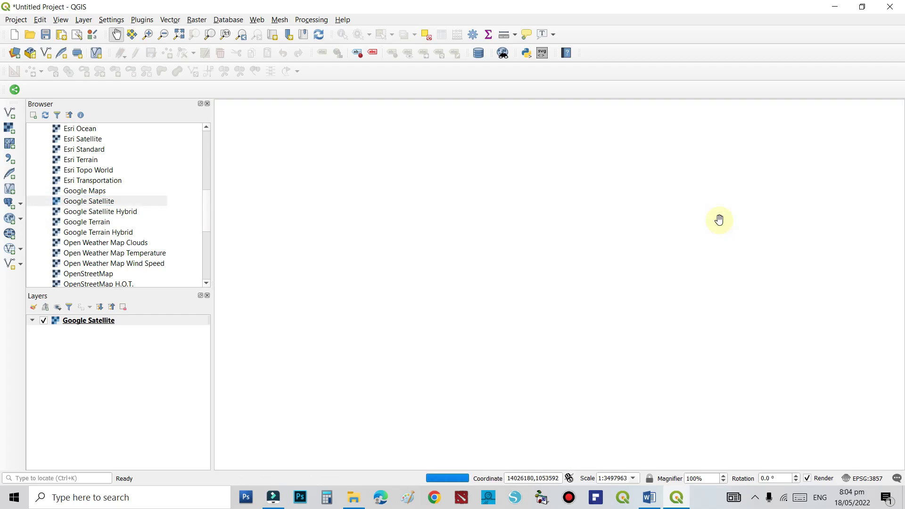
pyautogui.scroll(-2, 541, 236)
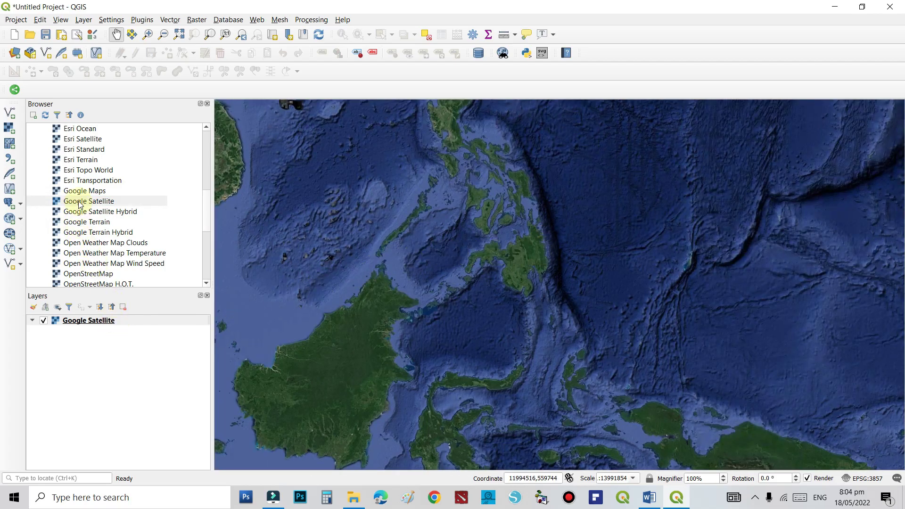
pyautogui.scroll(1, 518, 222)
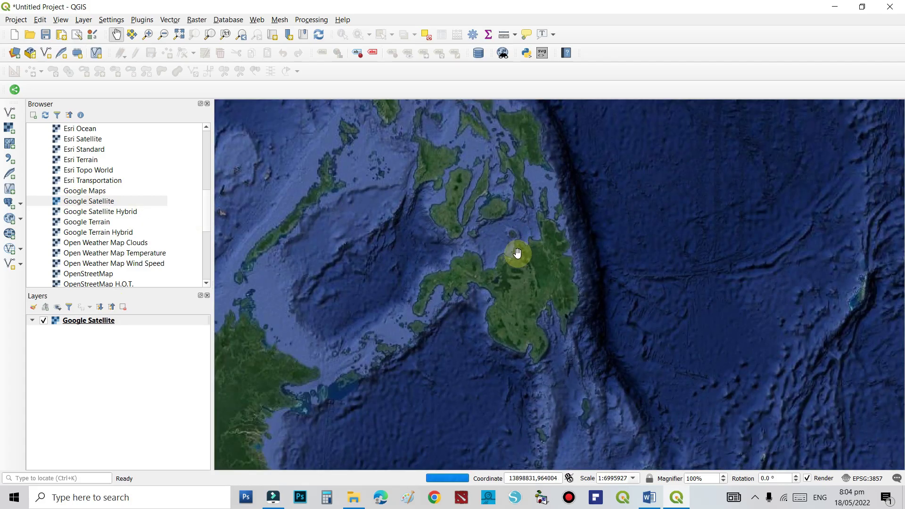
pyautogui.scroll(1, 519, 220)
pyautogui.scroll(1, 515, 252)
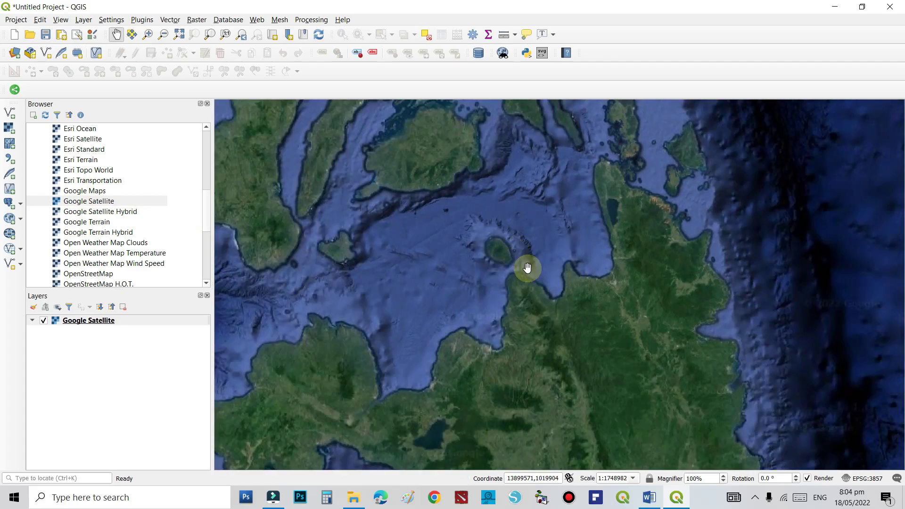
pyautogui.scroll(1, 517, 259)
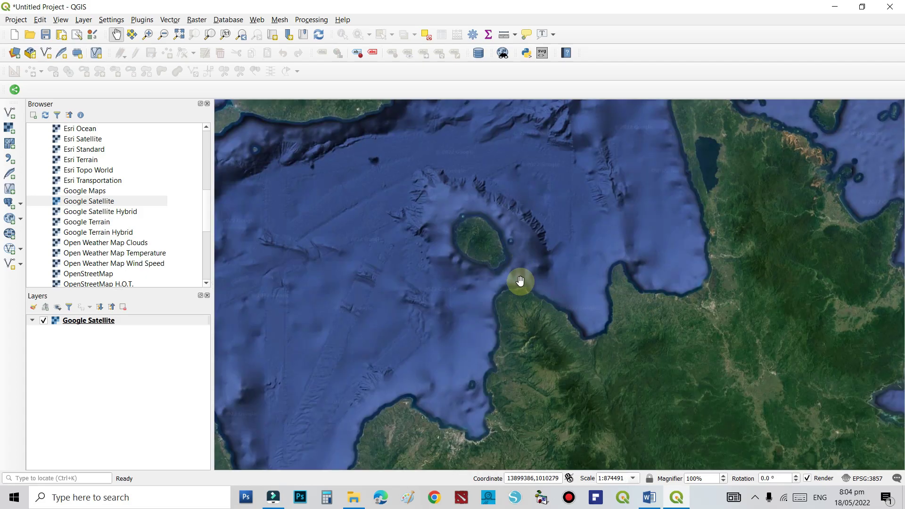
pyautogui.moveTo(501, 280); pyautogui.dragTo(513, 318)
pyautogui.scroll(1, 500, 289)
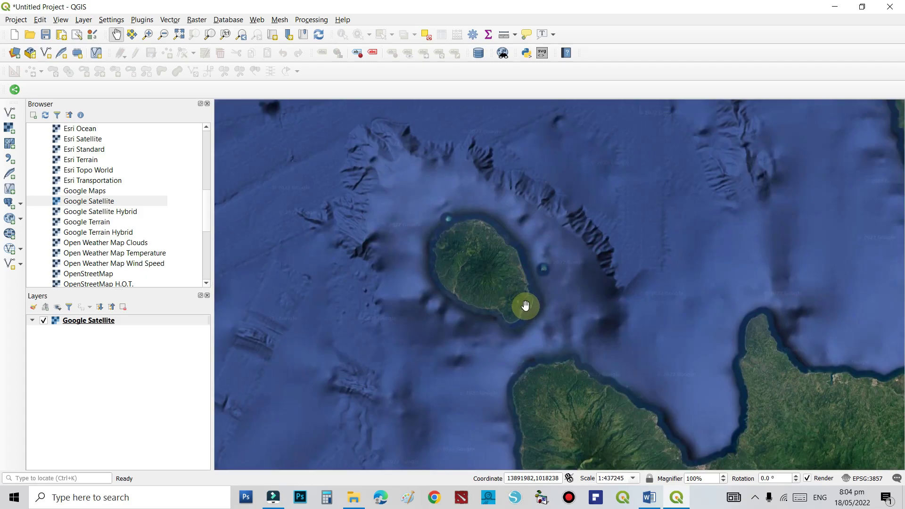
pyautogui.scroll(1, 526, 306)
pyautogui.moveTo(454, 259); pyautogui.dragTo(484, 303)
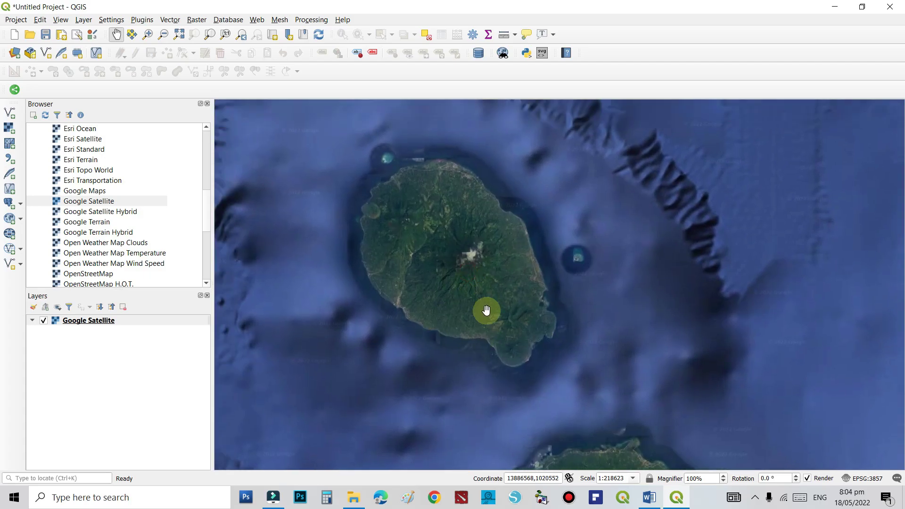
pyautogui.scroll(1, 455, 303)
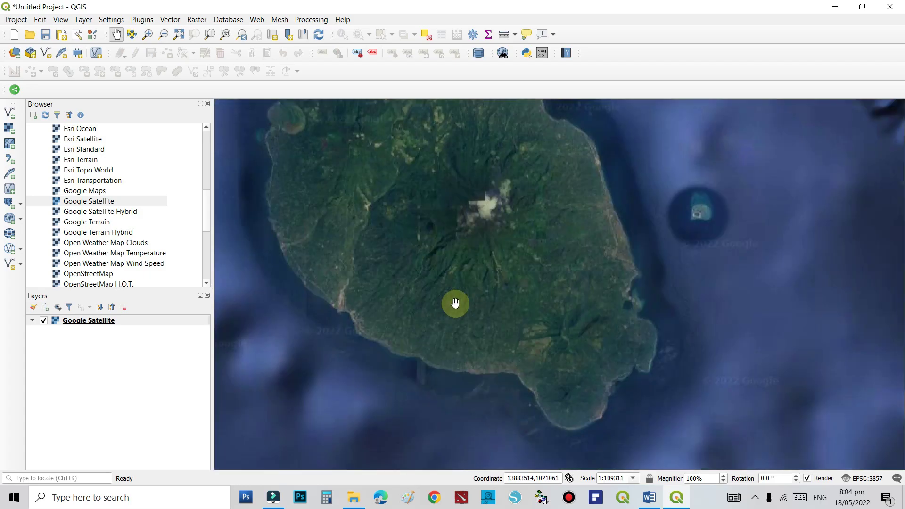
pyautogui.moveTo(476, 303); pyautogui.dragTo(505, 310)
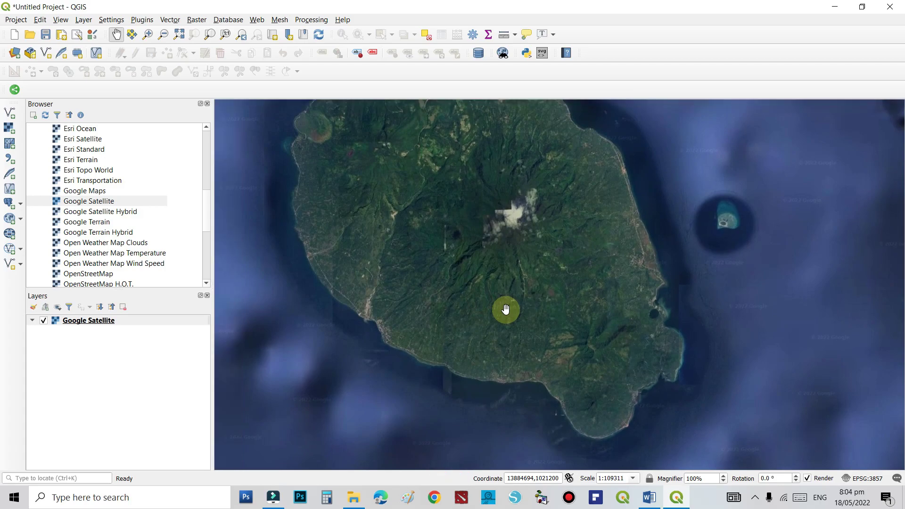
# - Fine-tune the framing so the whole island, including its southern coast, fills the canvas
pyautogui.moveTo(469, 277); pyautogui.dragTo(461, 303)
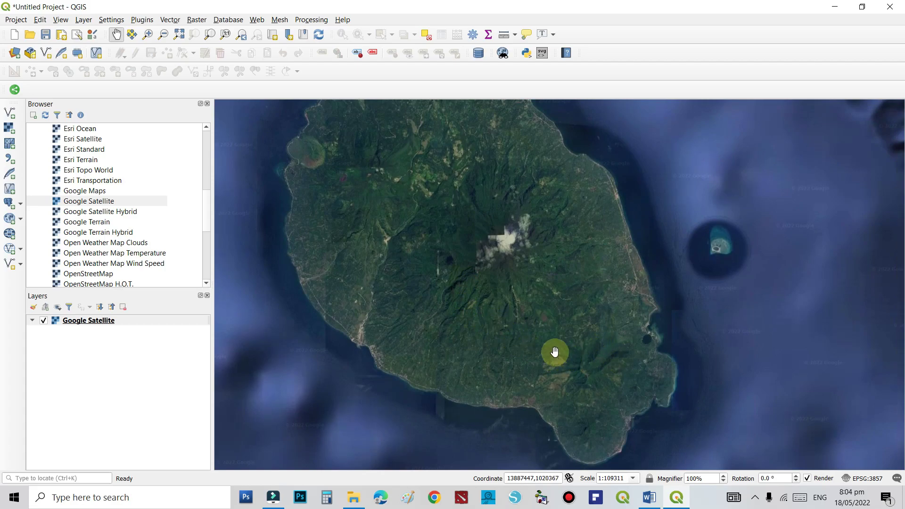
pyautogui.moveTo(555, 352); pyautogui.dragTo(535, 304)
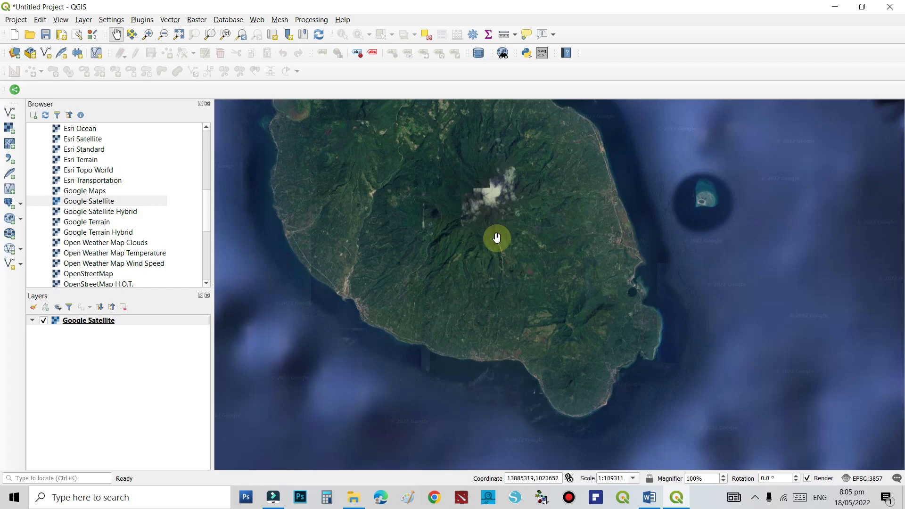
pyautogui.moveTo(495, 238); pyautogui.dragTo(487, 269)
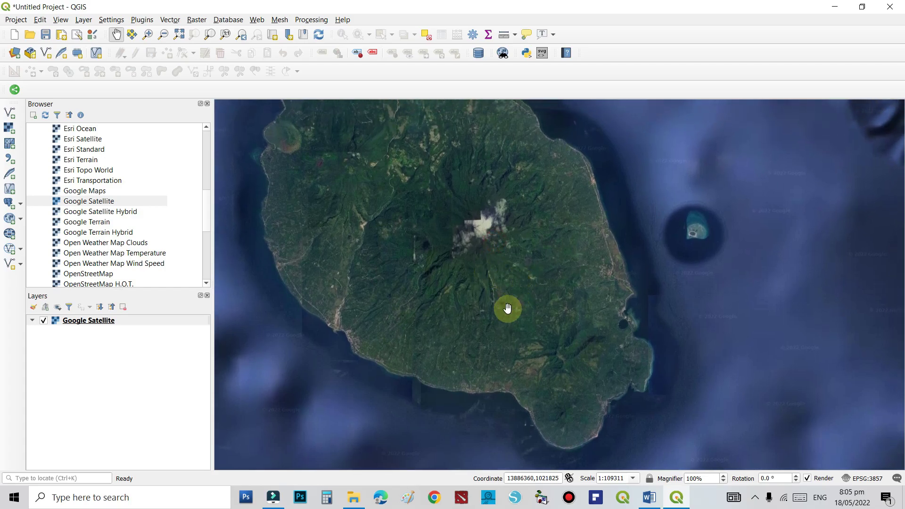
pyautogui.moveTo(501, 309)
pyautogui.mouseDown()
pyautogui.moveTo(493, 289)
pyautogui.moveTo(533, 317)
pyautogui.moveTo(493, 295)
pyautogui.moveTo(509, 303)
pyautogui.mouseUp()
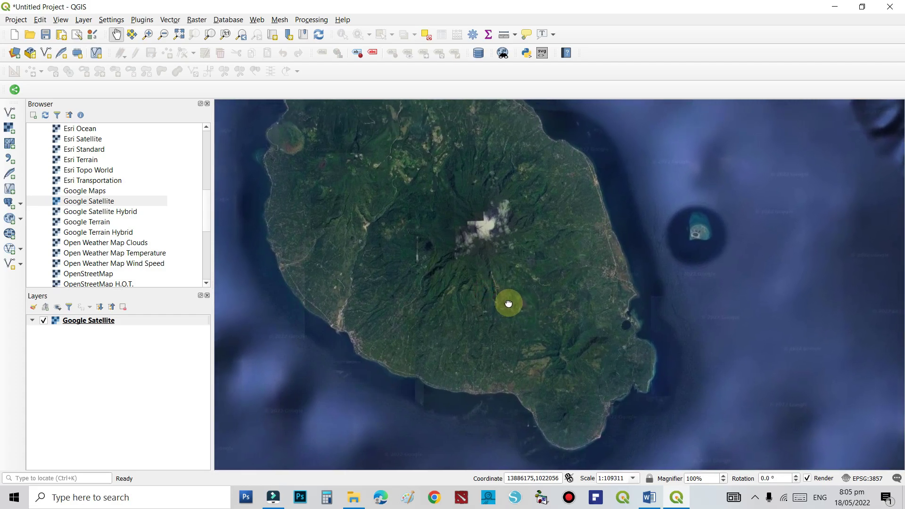
pyautogui.moveTo(463, 286); pyautogui.dragTo(450, 292)
pyautogui.scroll(1, 426, 337)
pyautogui.scroll(-1, 440, 344)
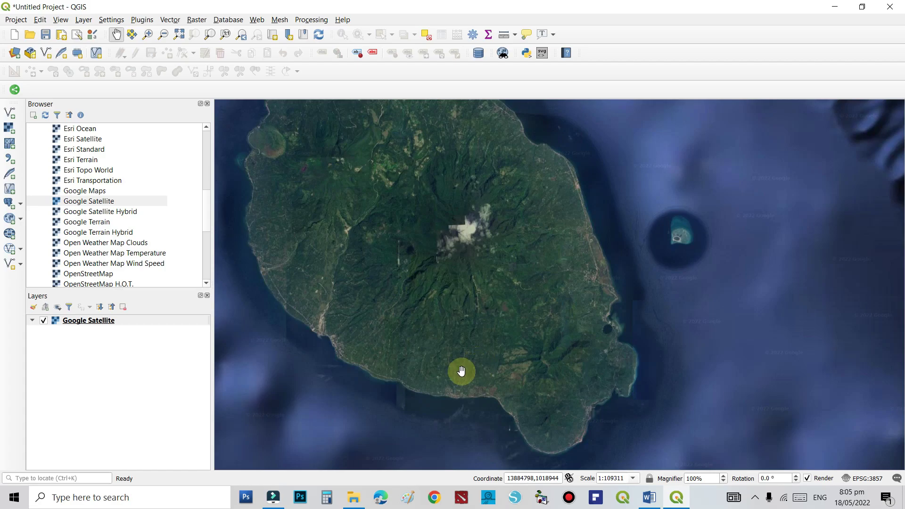
pyautogui.moveTo(484, 394); pyautogui.dragTo(497, 339)
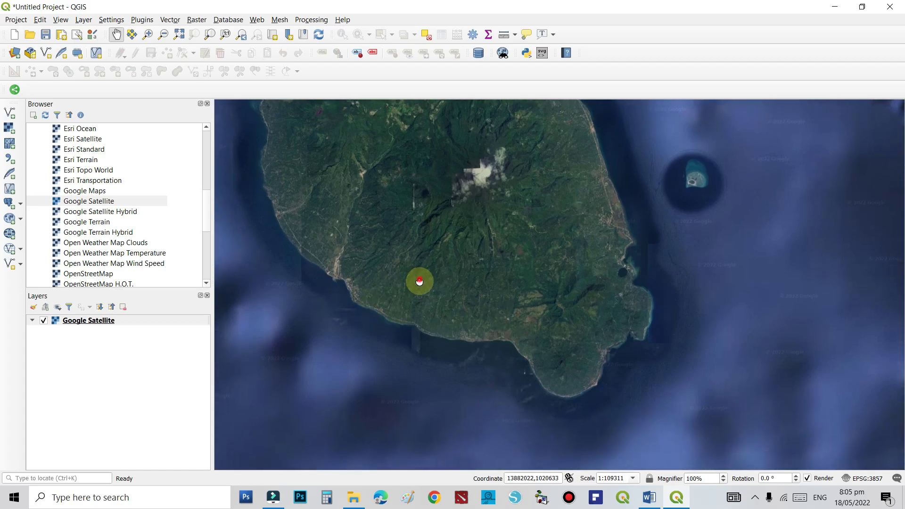
pyautogui.moveTo(418, 281); pyautogui.dragTo(418, 301)
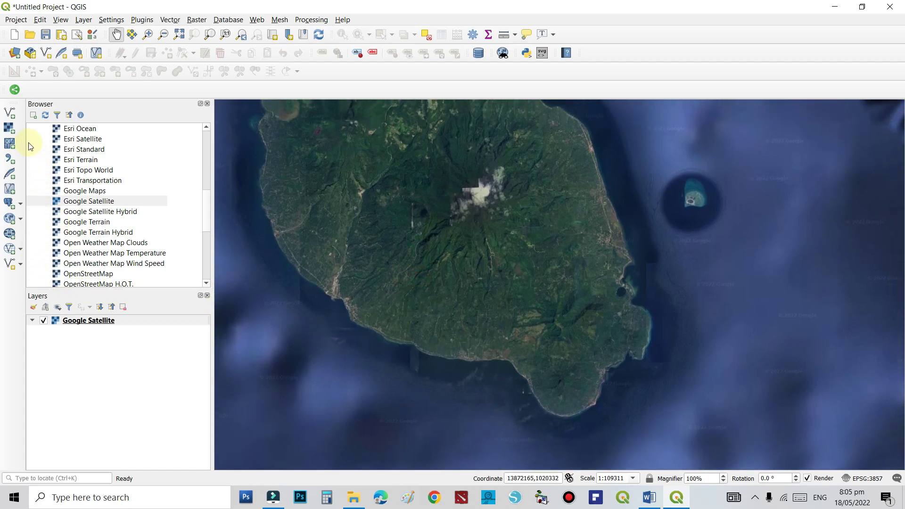
pyautogui.moveTo(456, 160); pyautogui.dragTo(482, 197)
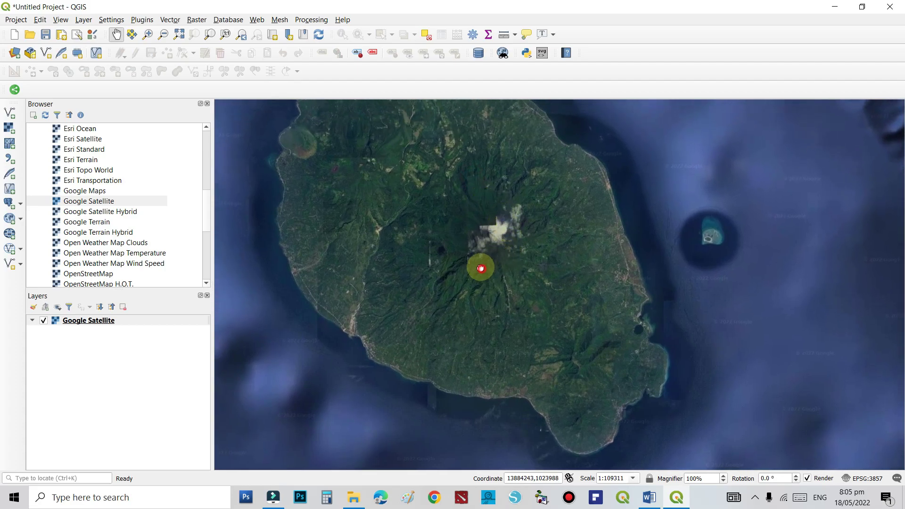
pyautogui.moveTo(479, 267); pyautogui.dragTo(470, 238)
pyautogui.moveTo(515, 367); pyautogui.dragTo(511, 340)
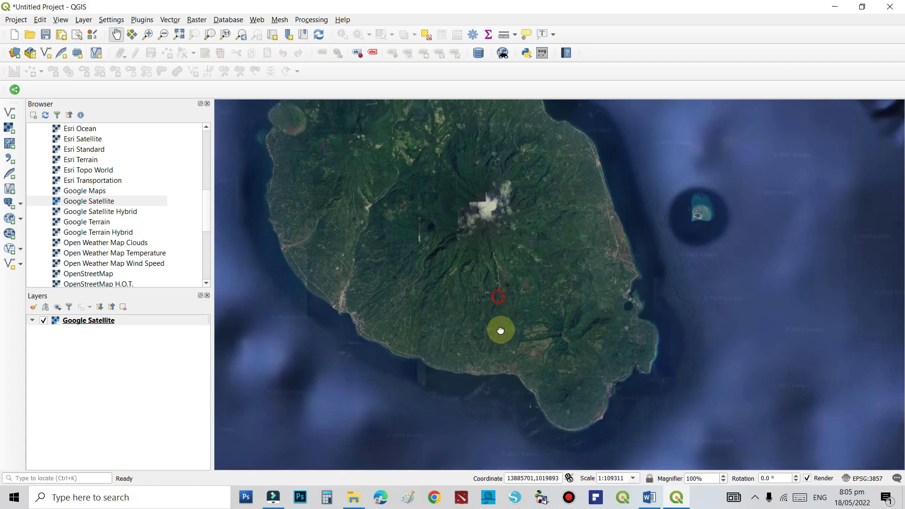
pyautogui.scroll(1, 499, 381)
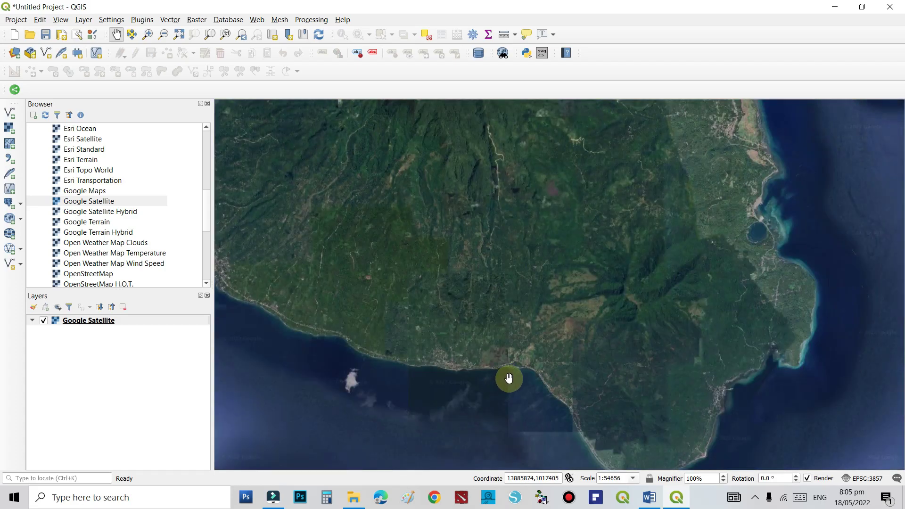